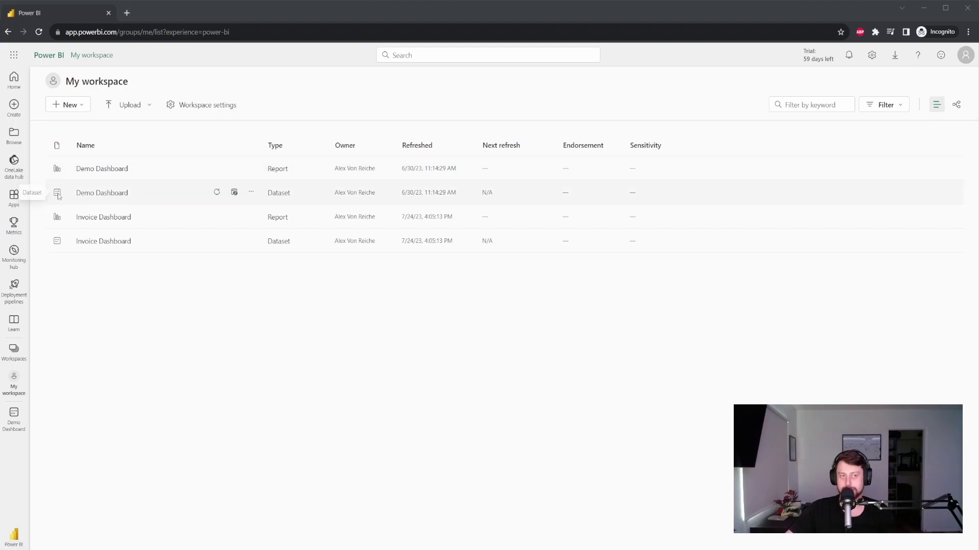
View the Demo Dashboard dataset details, then close that window to get back to dataflows_test
left_click(100, 193)
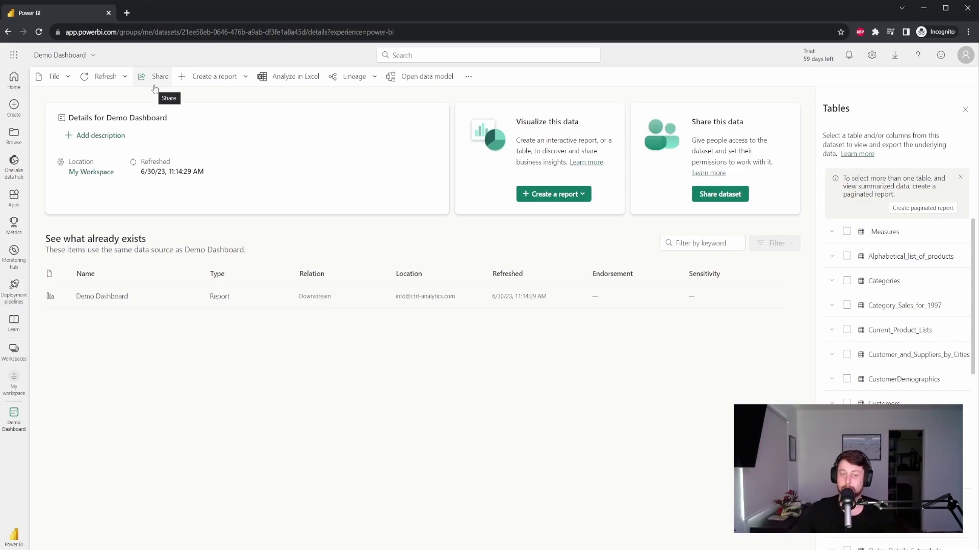
left_click(968, 8)
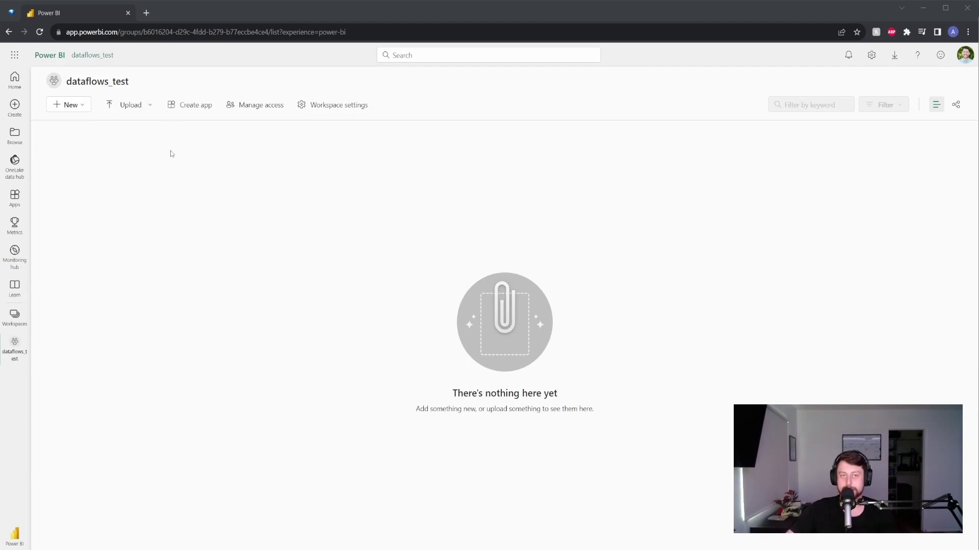
Create a new dataflow from the workspace's New menu
left_click(85, 106)
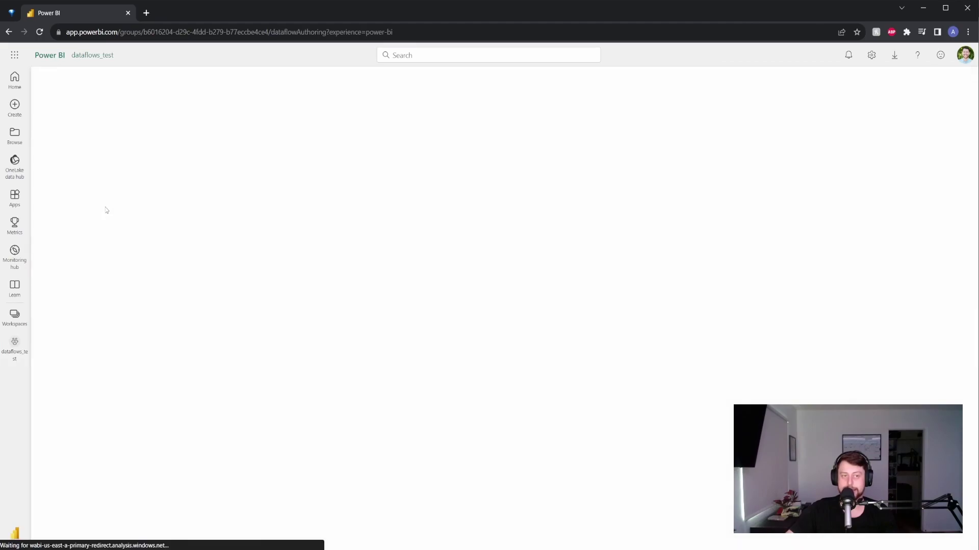
left_click(105, 207)
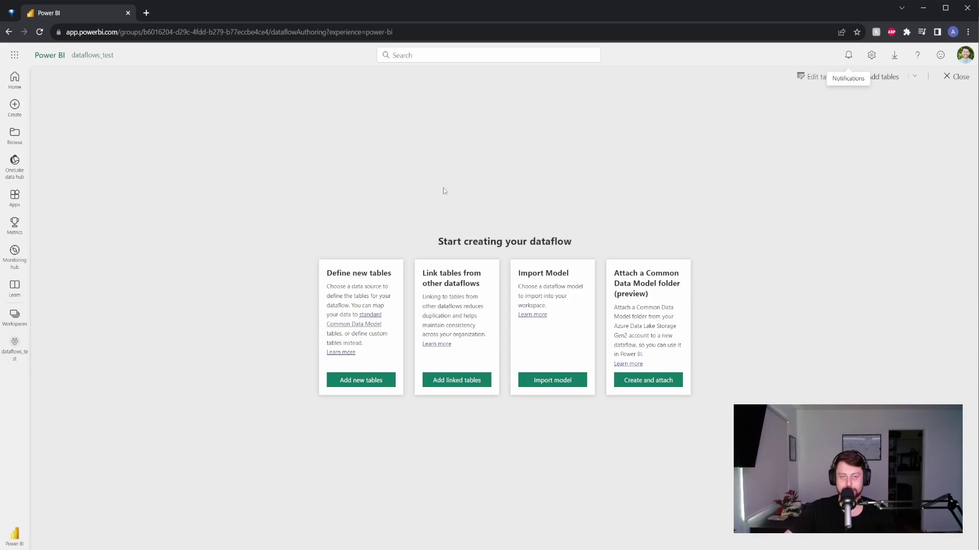
Add new tables from the Northwind OData feed URL and select the Invoices table
left_click(370, 386)
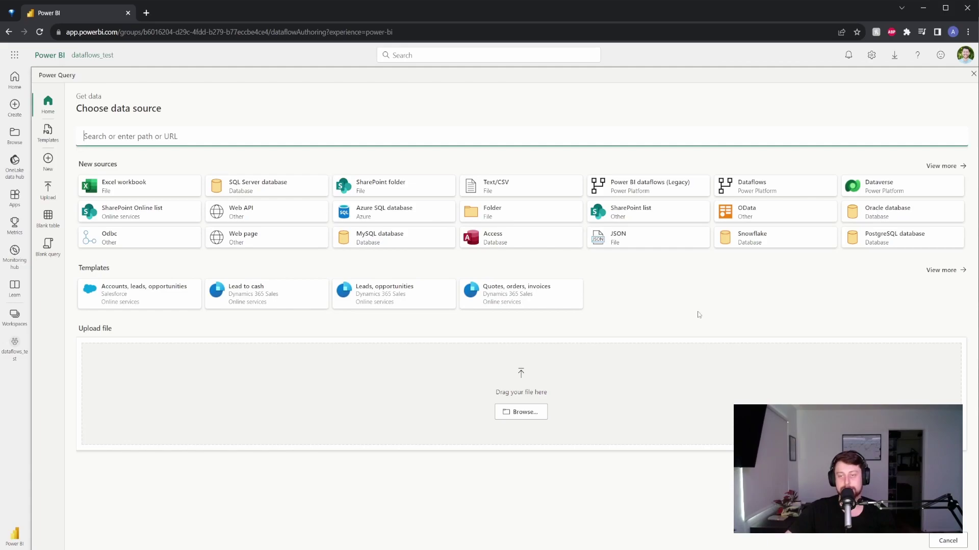
left_click(766, 215)
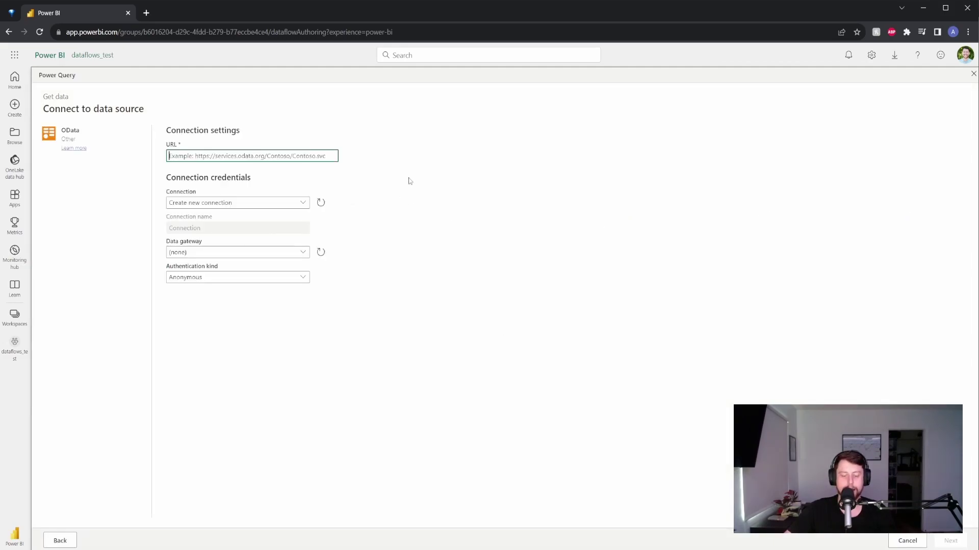
type("https://services.odata.org/Northwind/Northwind.svc")
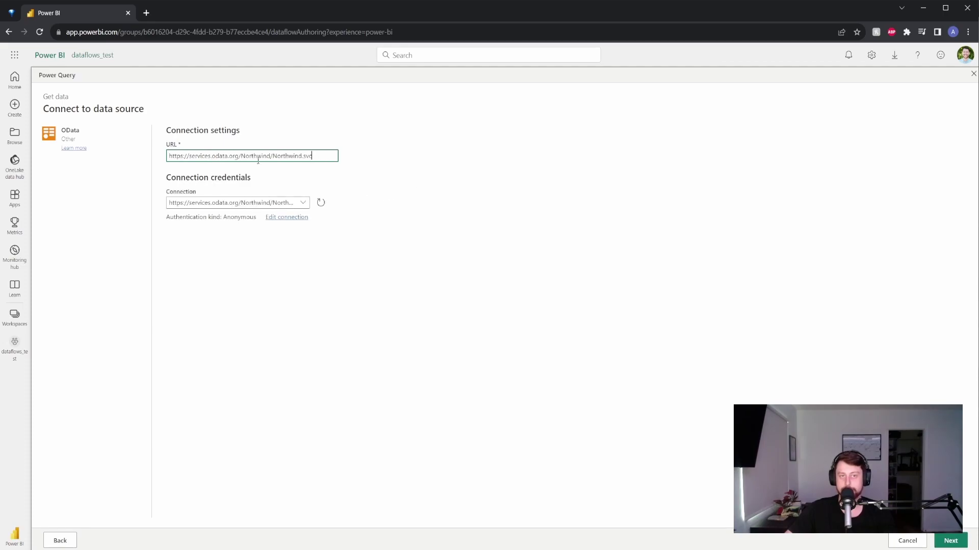
left_click(950, 541)
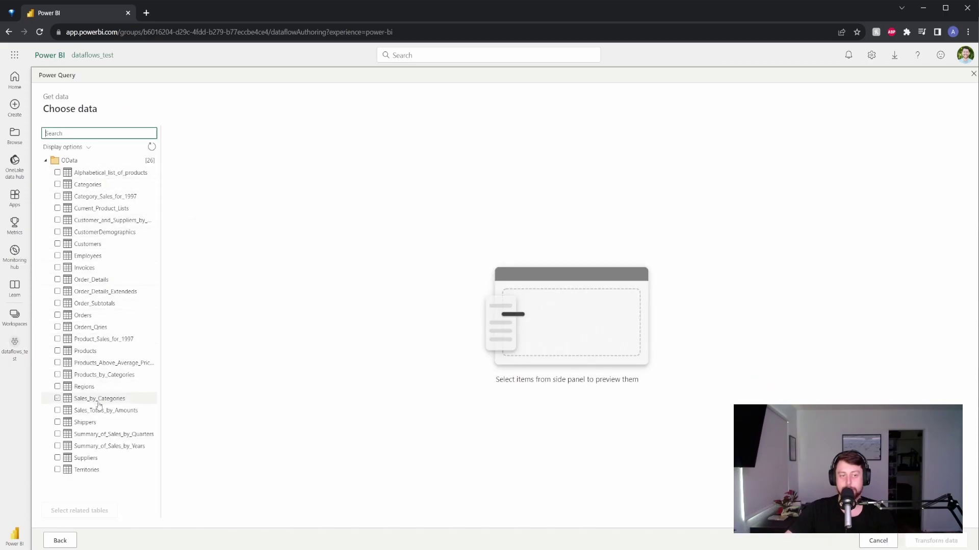
left_click(58, 269)
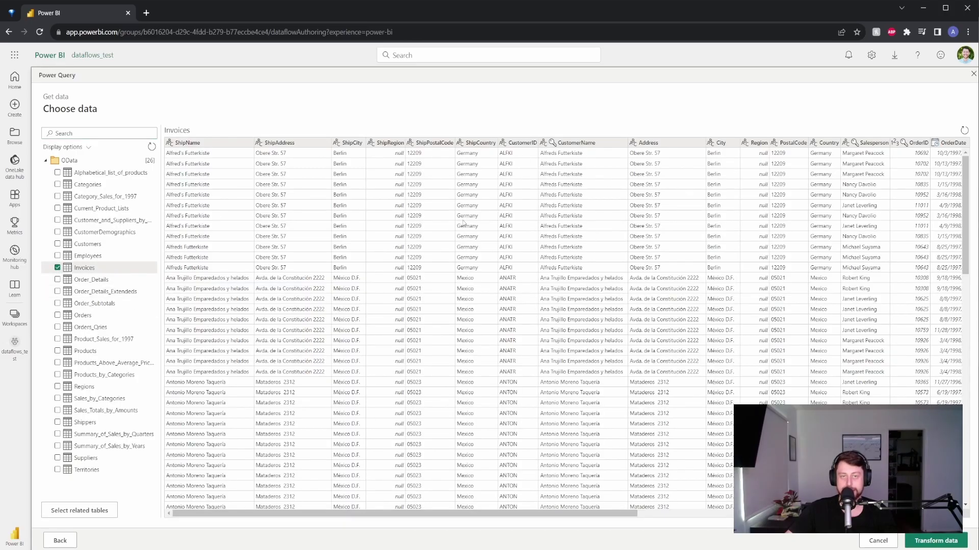
Filter Invoices' ShipName column to keep only Around the Horn and Berglunds snabbköp
left_click(932, 542)
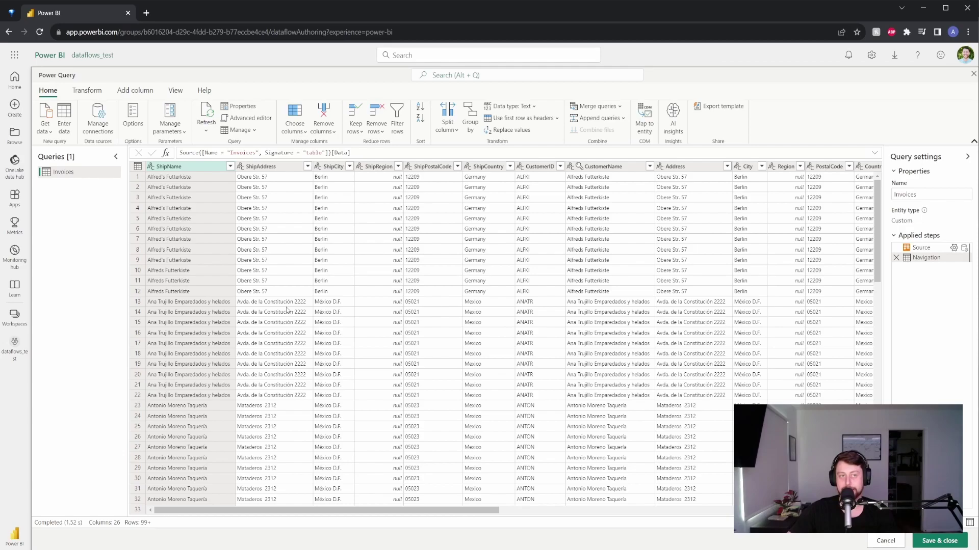
left_click(87, 91)
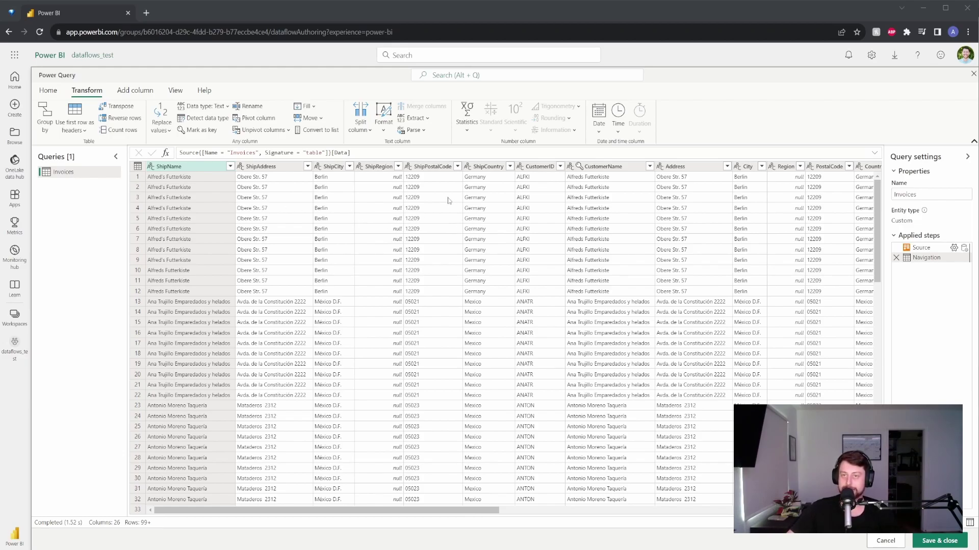
left_click(48, 90)
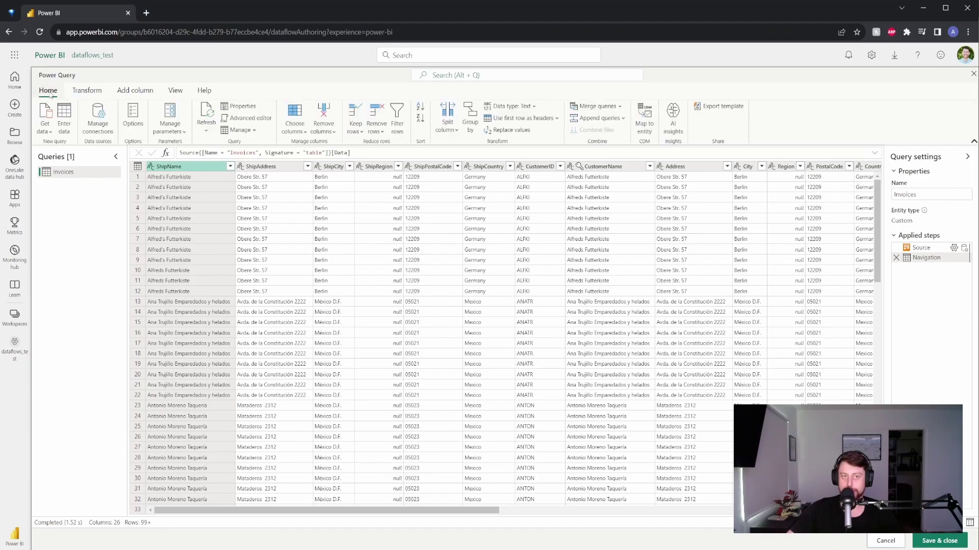
left_click(230, 166)
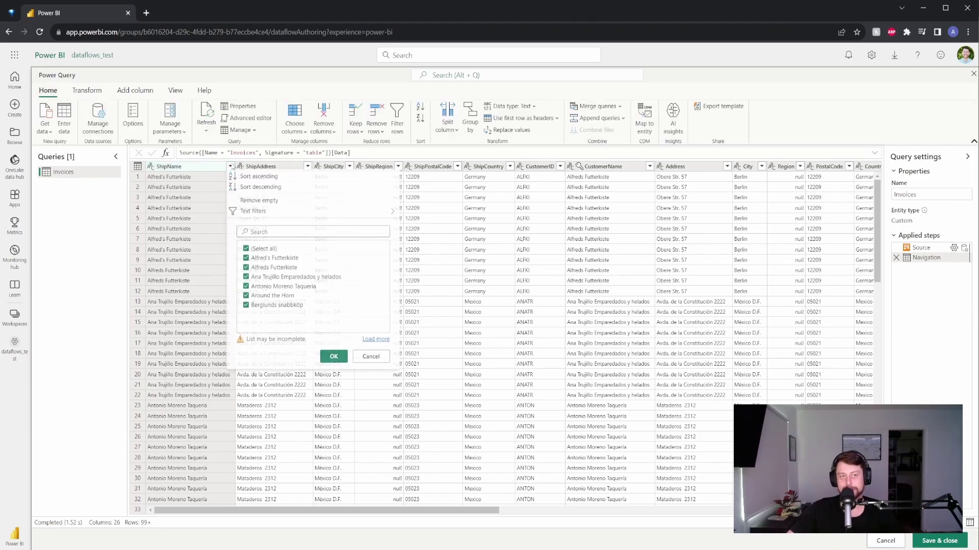
left_click(259, 260)
left_click(259, 269)
left_click(259, 280)
left_click(260, 289)
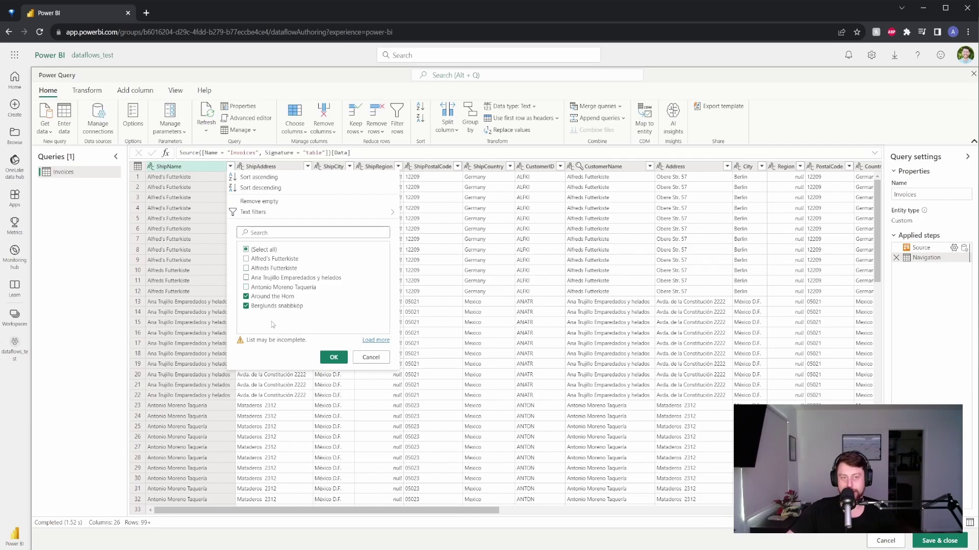
left_click(333, 357)
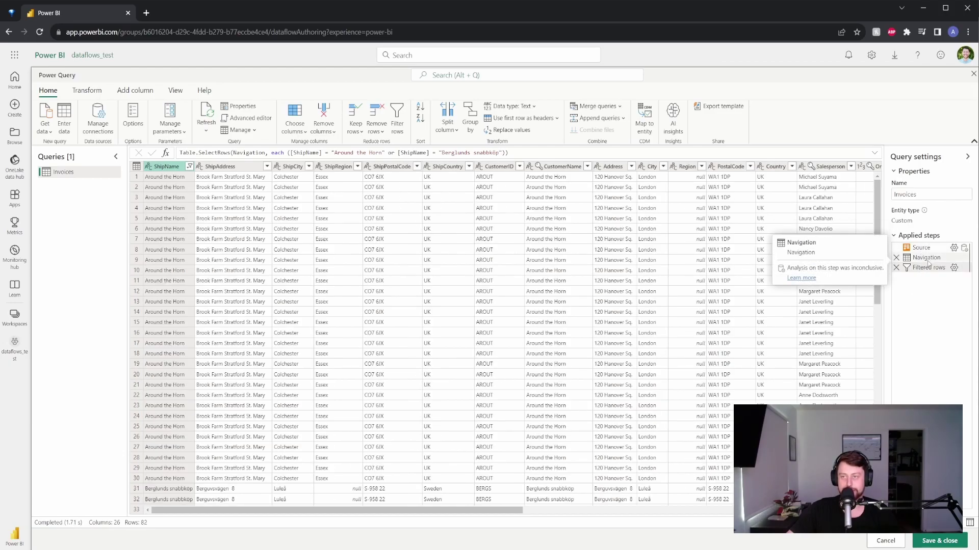
mouse_move(931, 268)
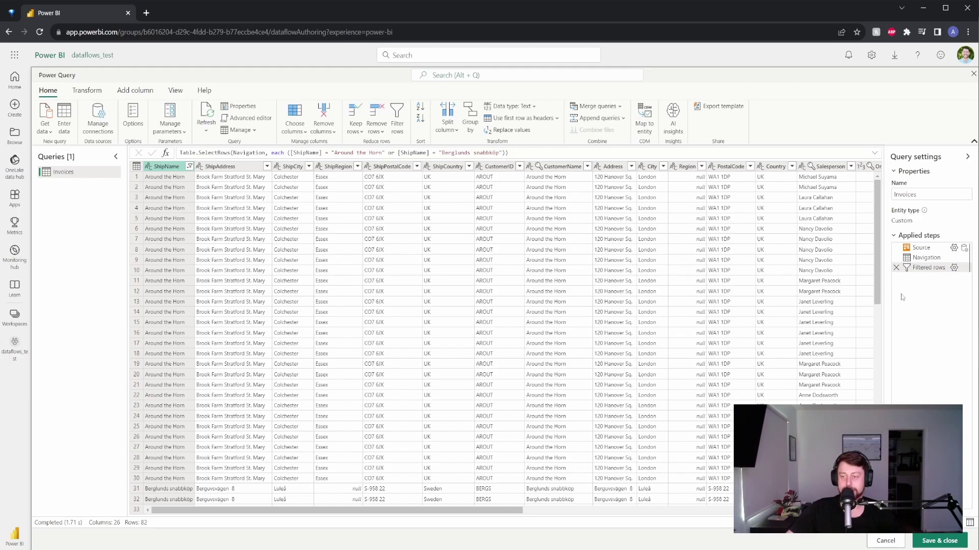
Save the dataflow as Northwind_Invoices with the description 'Add Description'
left_click(945, 541)
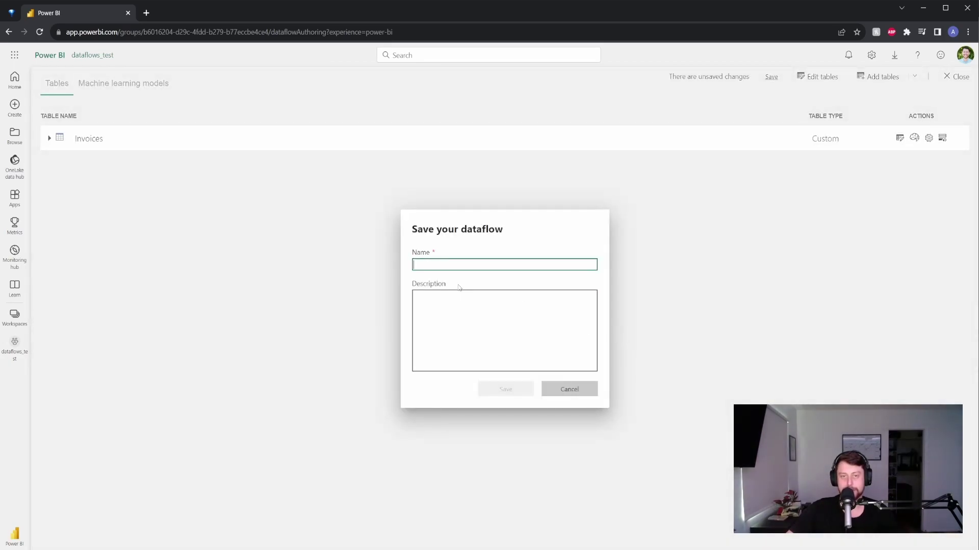
left_click(454, 266)
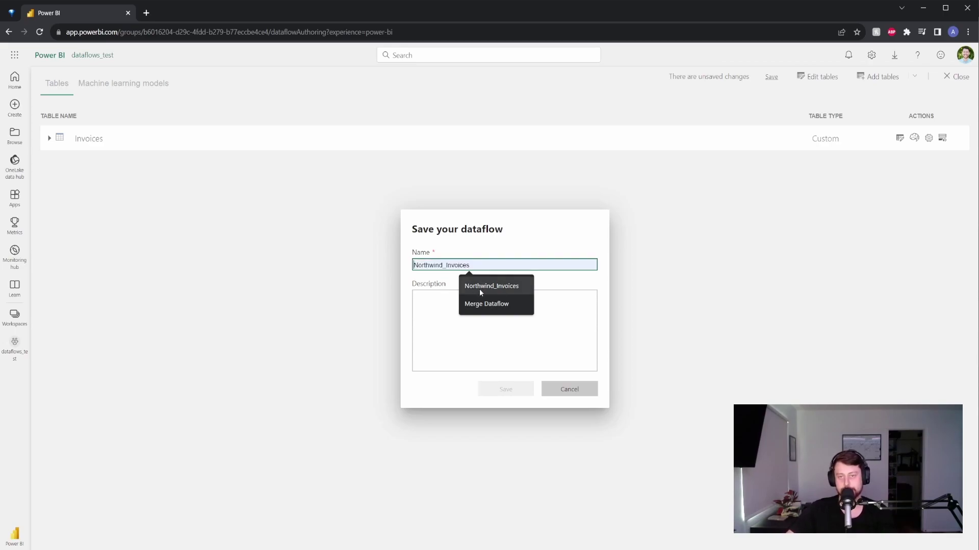
left_click(479, 289)
left_click(496, 353)
type("Add Description")
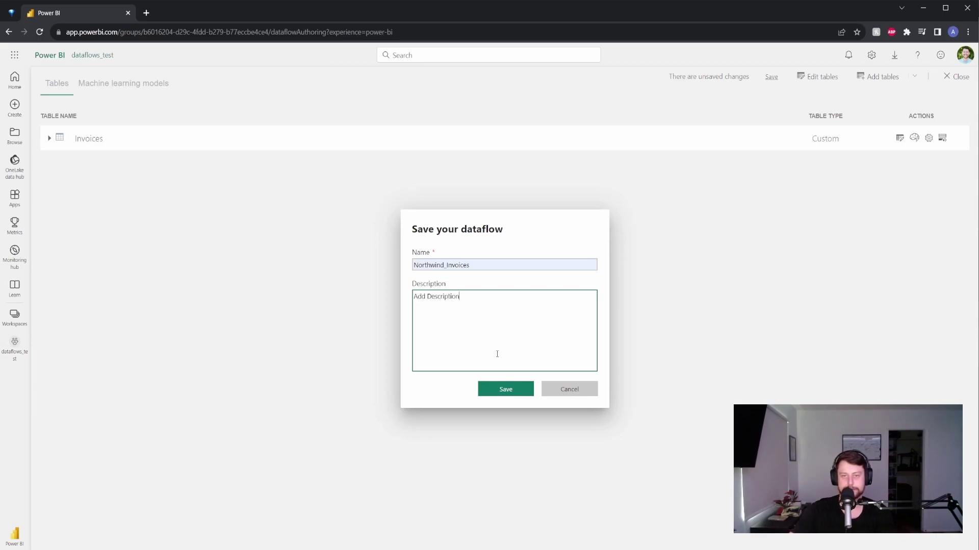
left_click(509, 390)
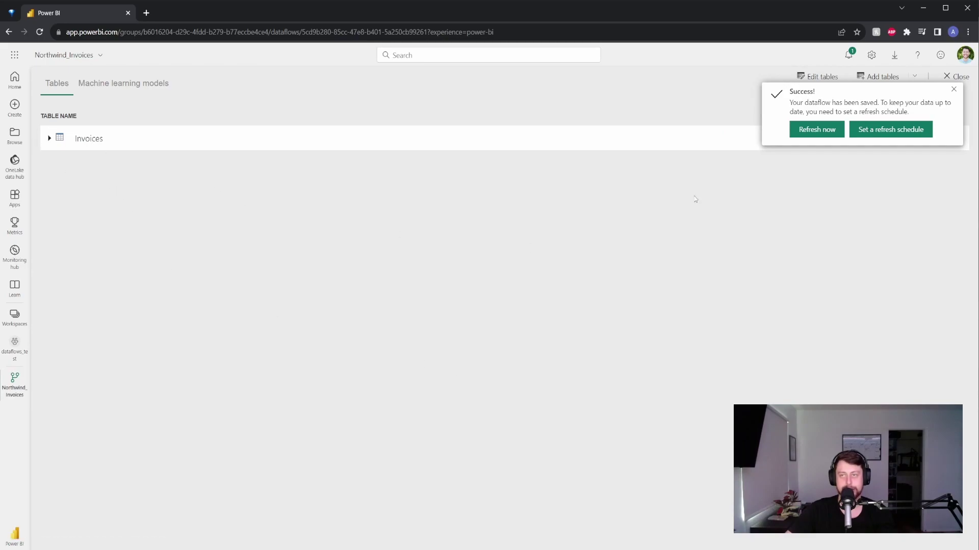
Refresh Northwind_Invoices now, then return to dataflows_test and open its refresh settings
left_click(817, 130)
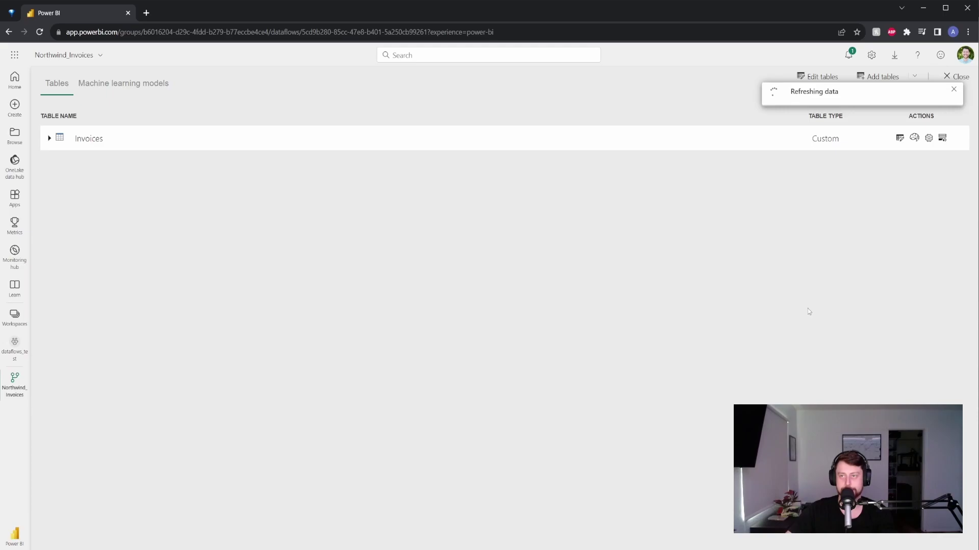
left_click(24, 307)
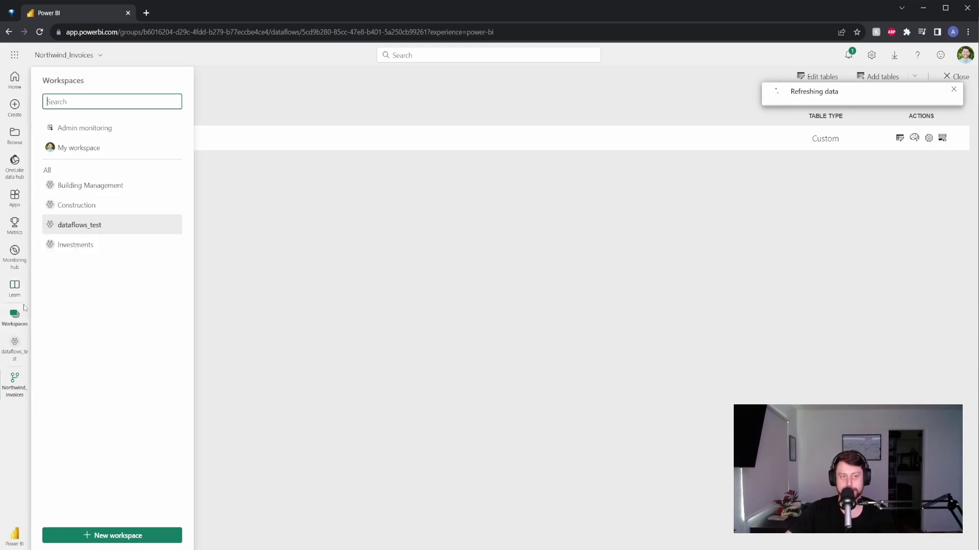
left_click(79, 226)
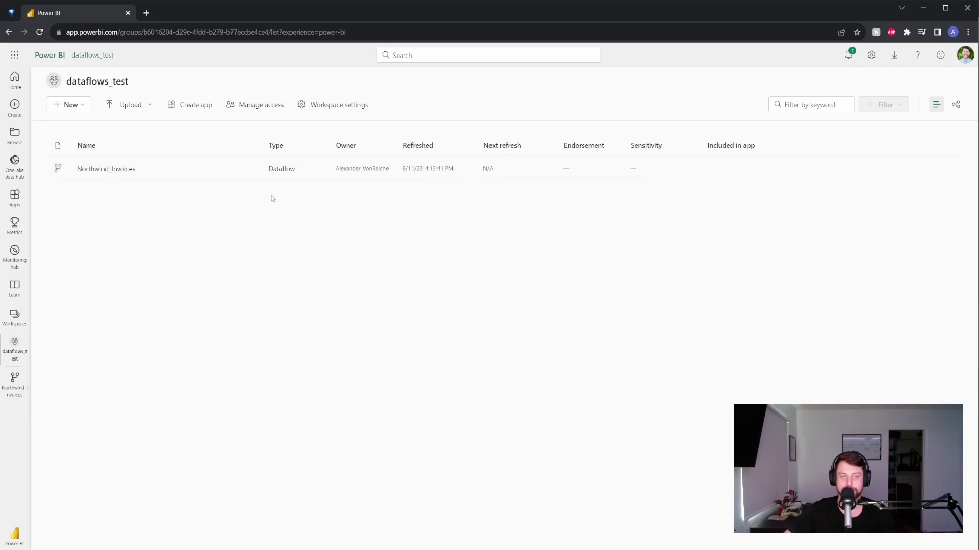
left_click(234, 173)
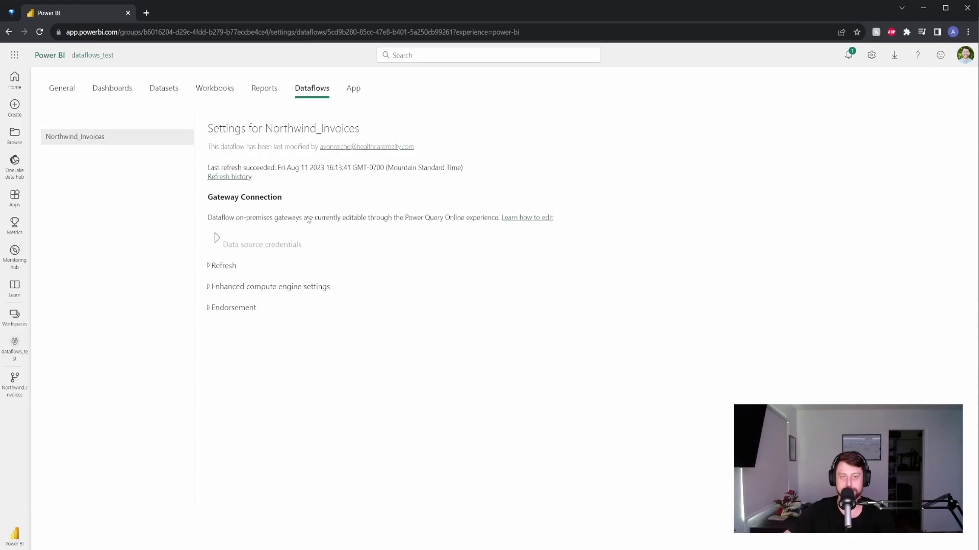
Schedule a daily 1:00 AM Arizona-time refresh for Northwind_Invoices and go back to dataflows_test
left_click(220, 265)
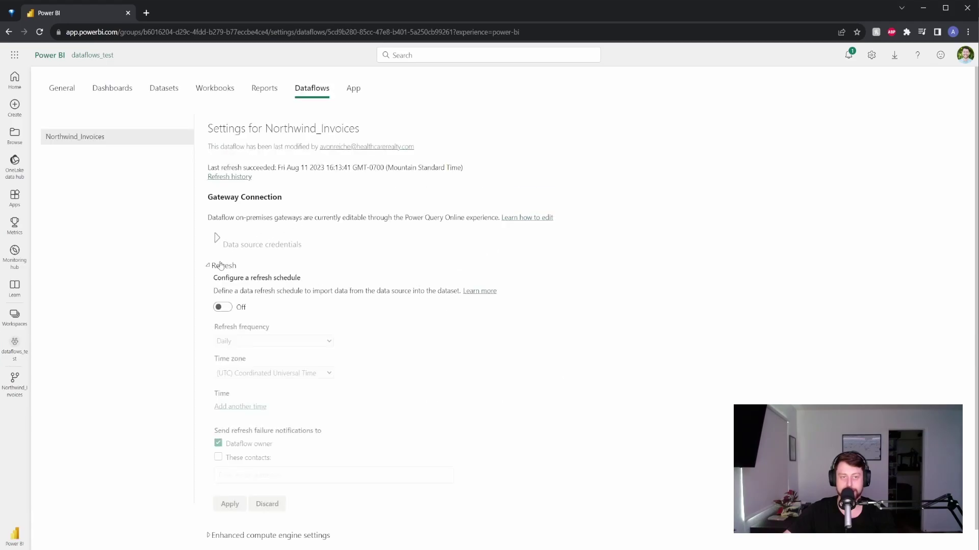
left_click(222, 308)
left_click(262, 373)
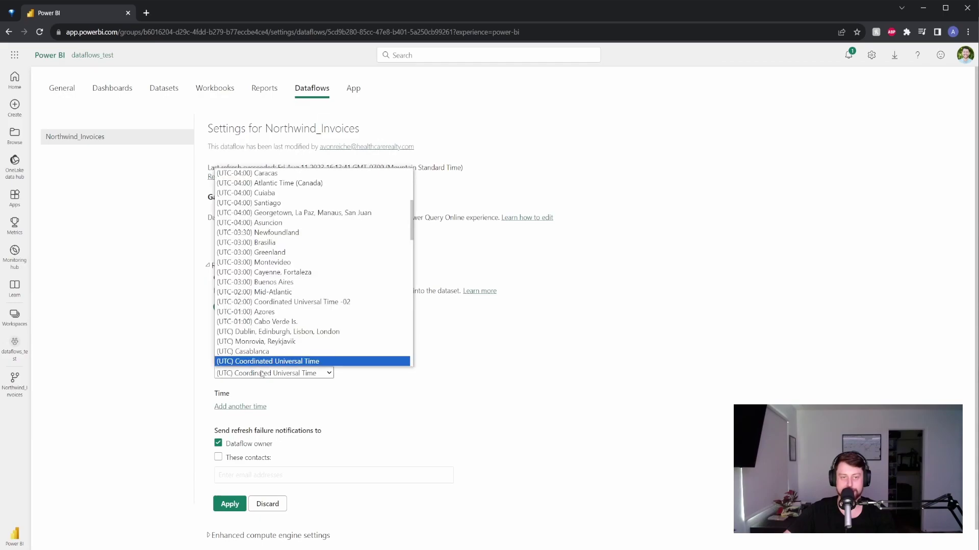
scroll(275, 319, "down", 1)
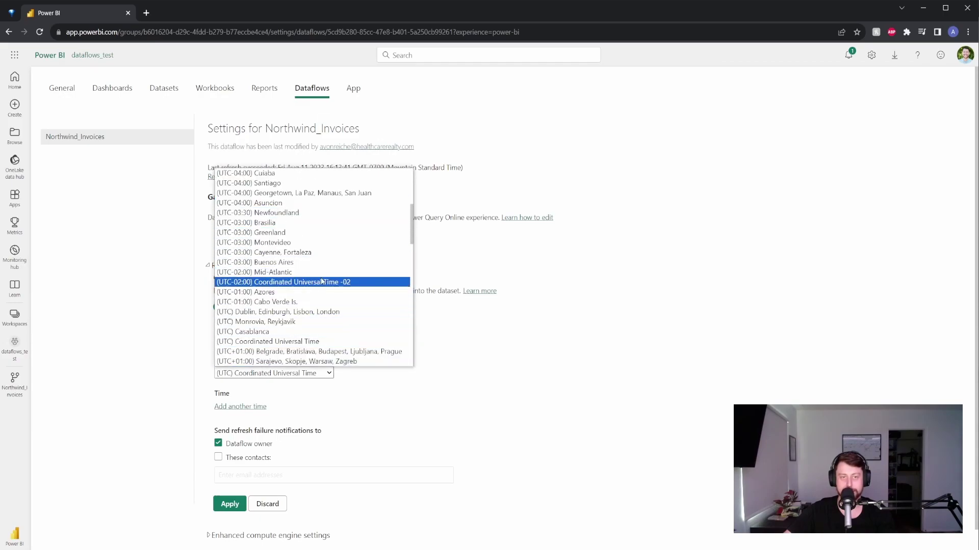
scroll(321, 280, "up", 5)
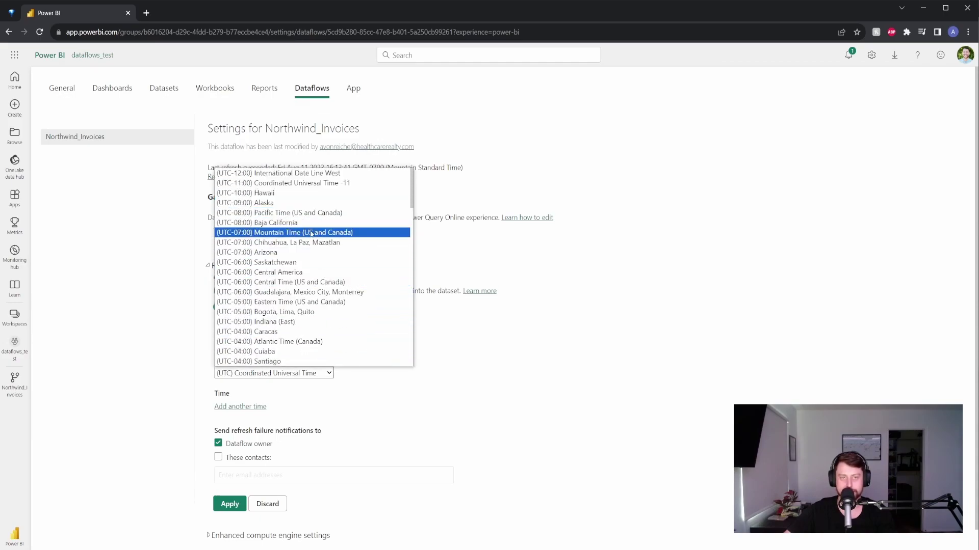
left_click(306, 253)
left_click(256, 406)
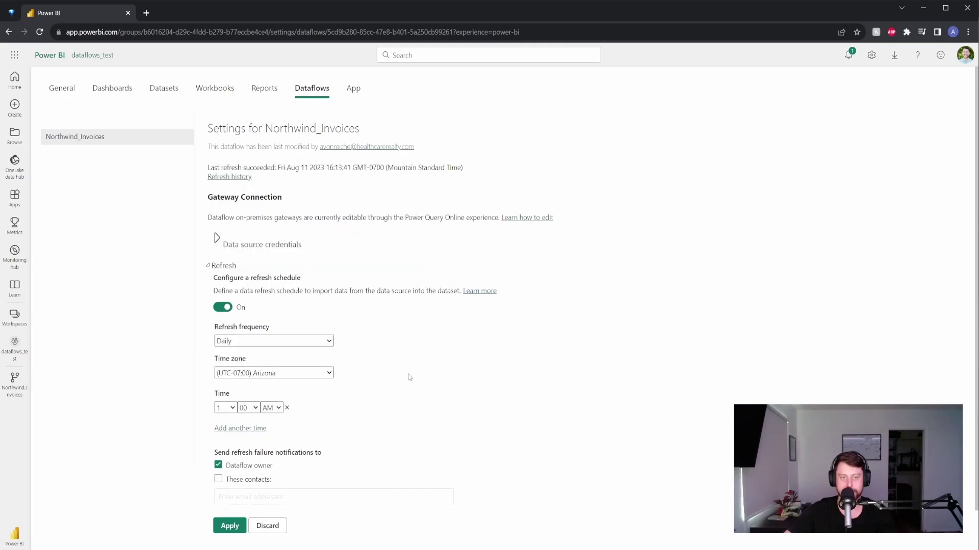
scroll(260, 387, "down", 1)
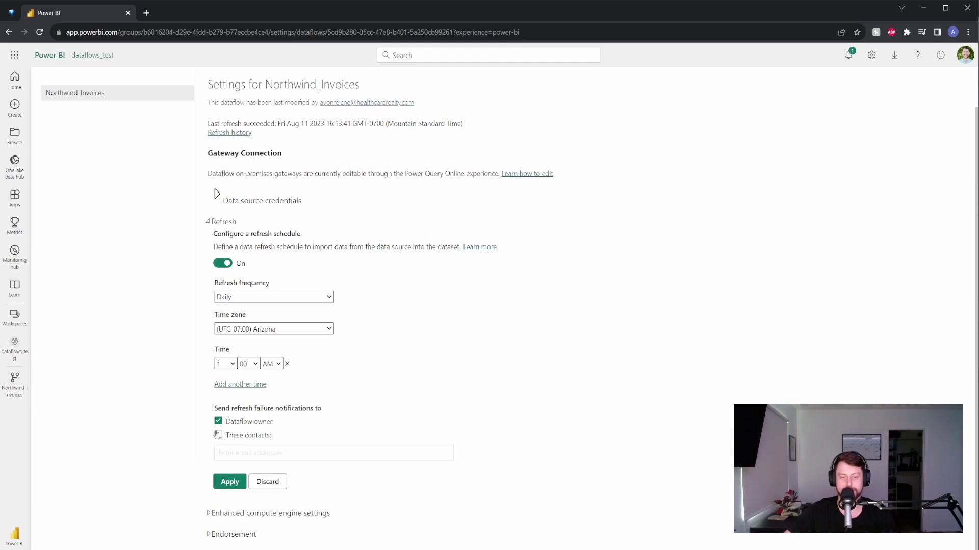
left_click(229, 482)
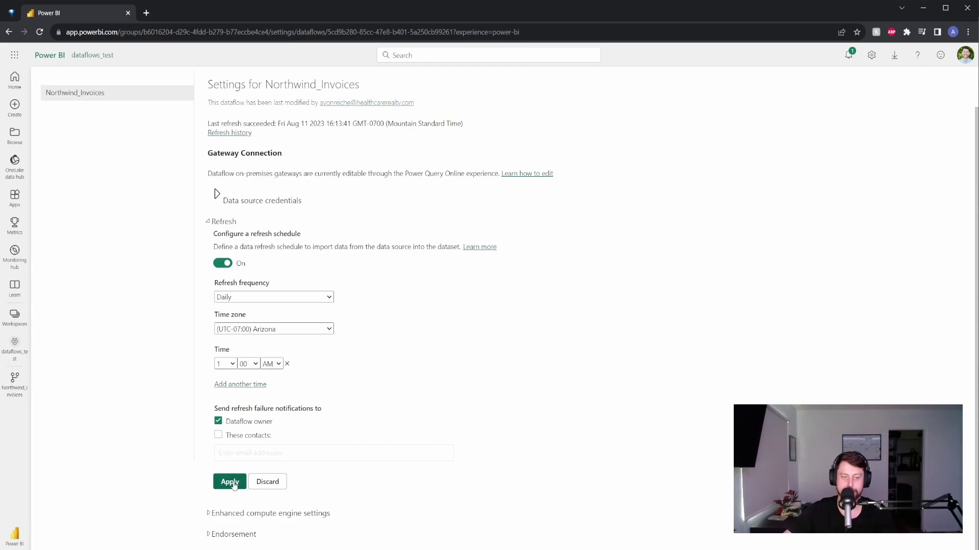
left_click(14, 317)
left_click(80, 224)
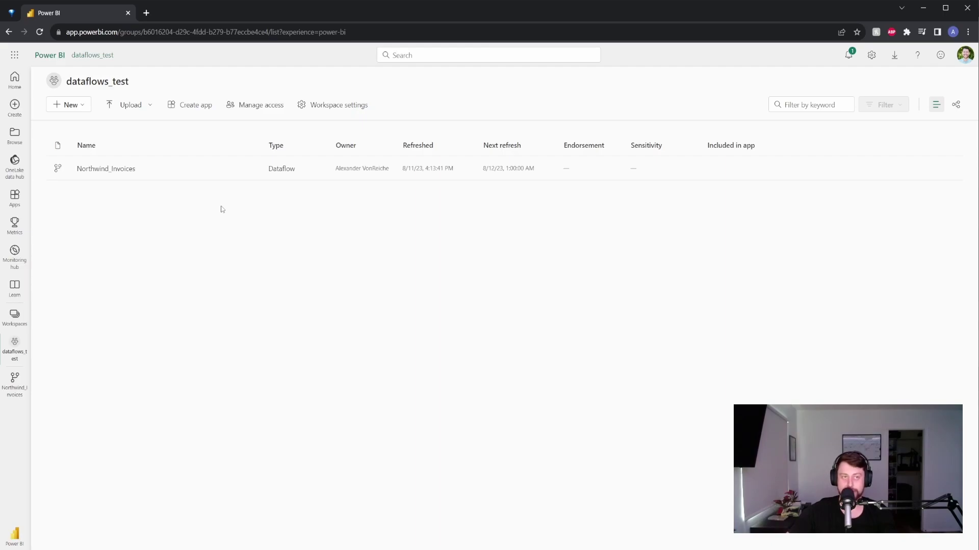
Start a new dataflow with linked tables, selecting Invoices from dataflows_test > Northwind_Invoices
left_click(76, 106)
left_click(74, 207)
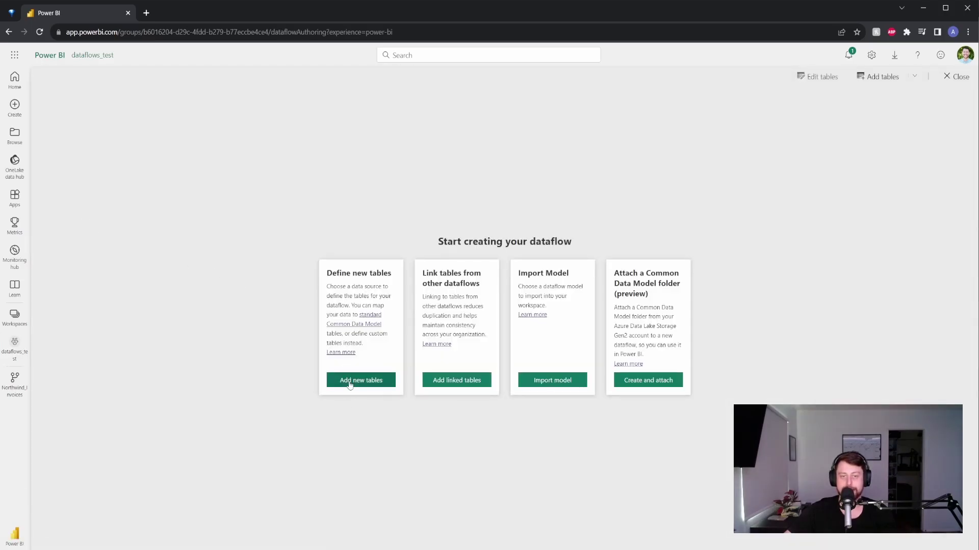
left_click(466, 383)
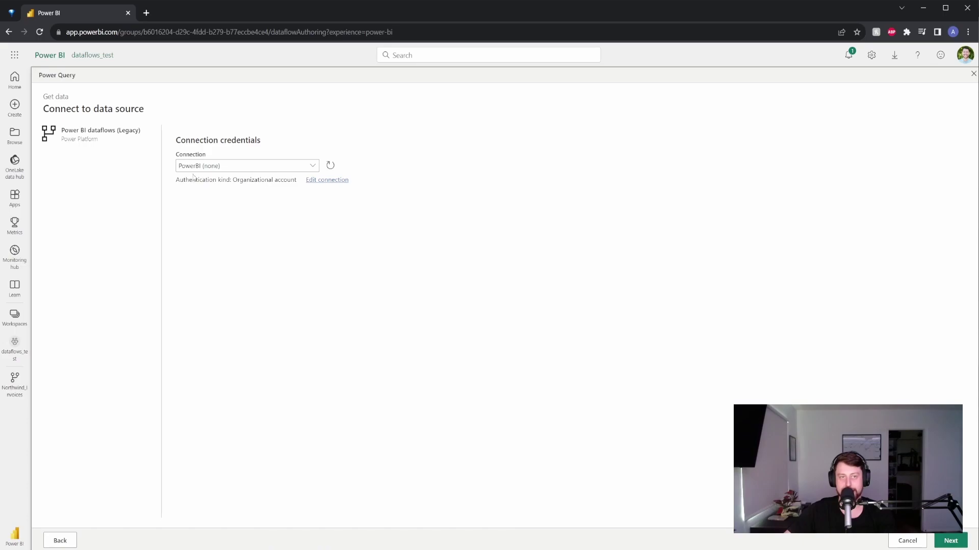
left_click(950, 541)
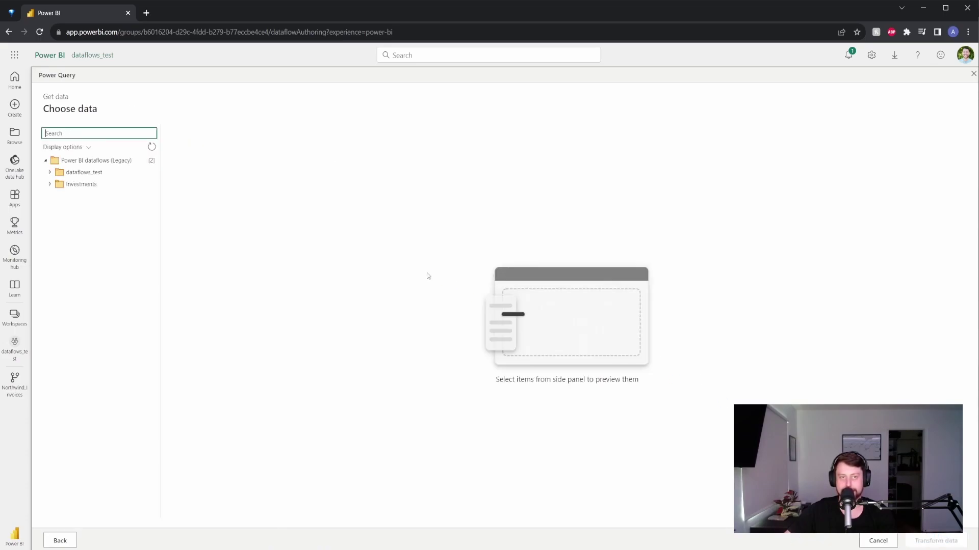
left_click(51, 173)
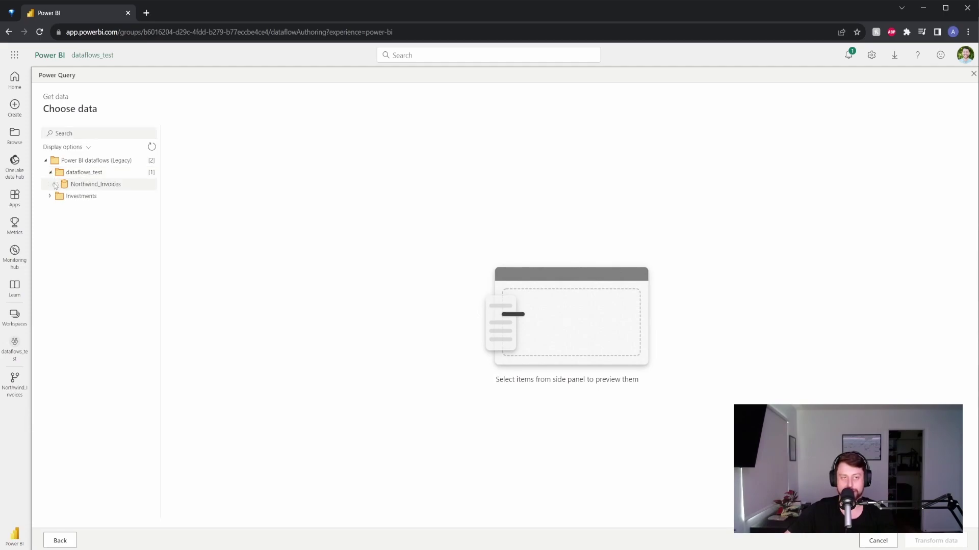
left_click(55, 185)
left_click(67, 197)
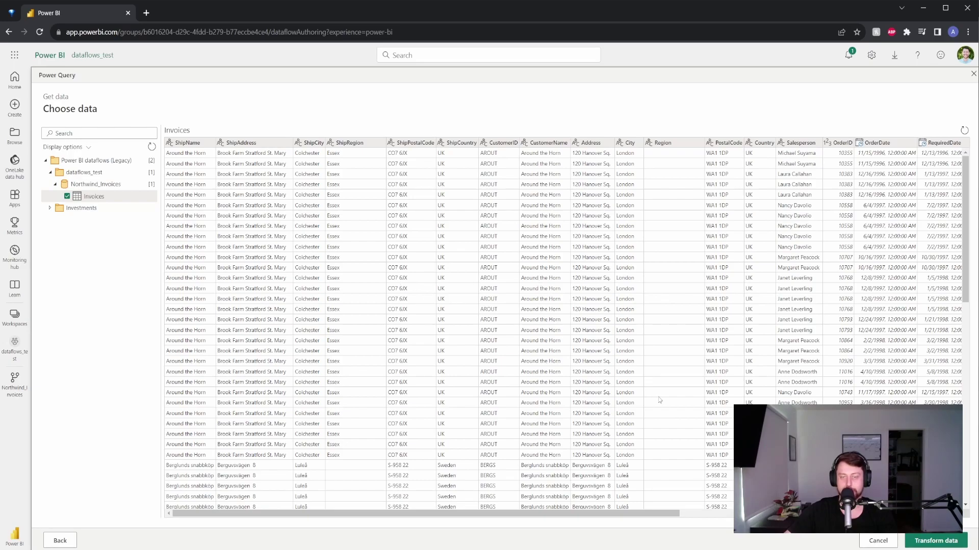
In Power Query, add the Invoices and Products tables from the Northwind OData feed
left_click(936, 541)
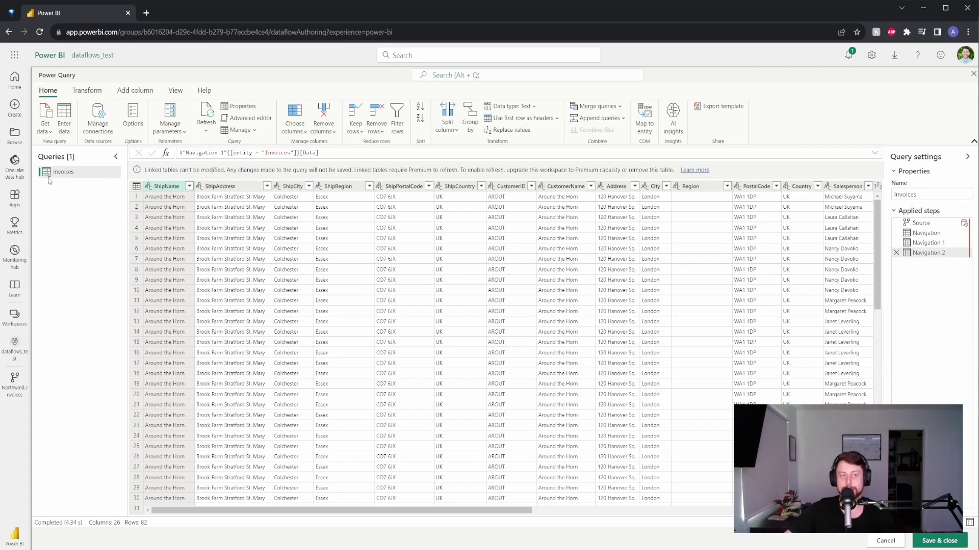
left_click(43, 131)
left_click(61, 234)
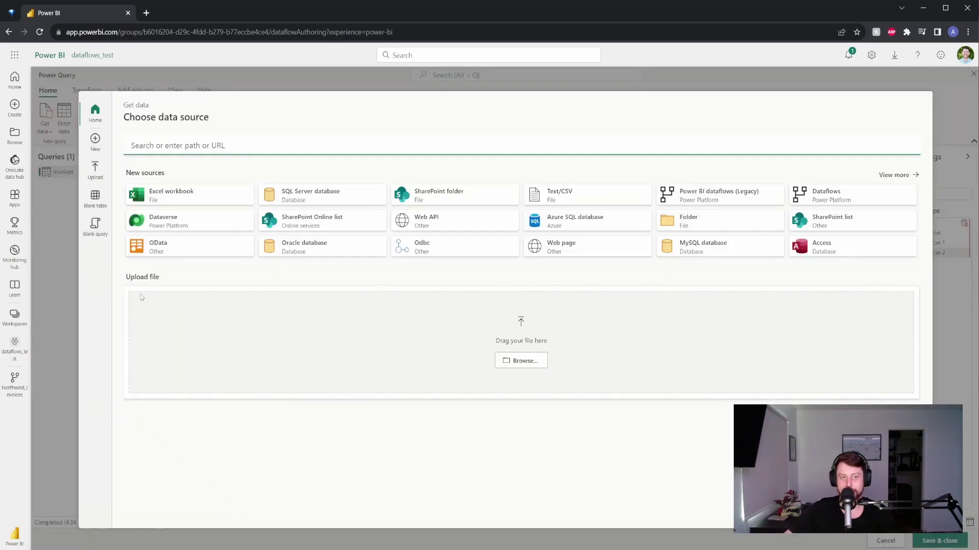
left_click(166, 249)
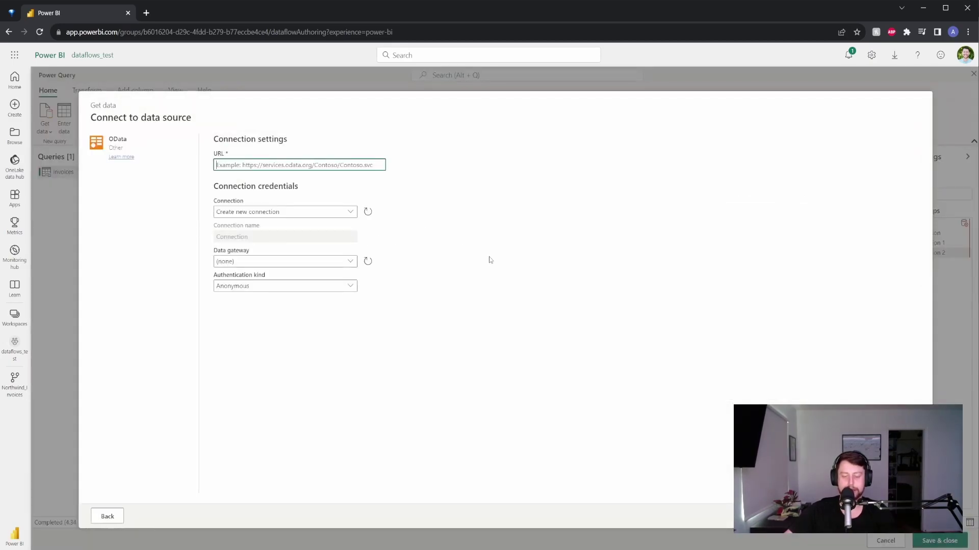
type("https://services.odata.org/Northwind/Northwind.svc")
left_click(904, 516)
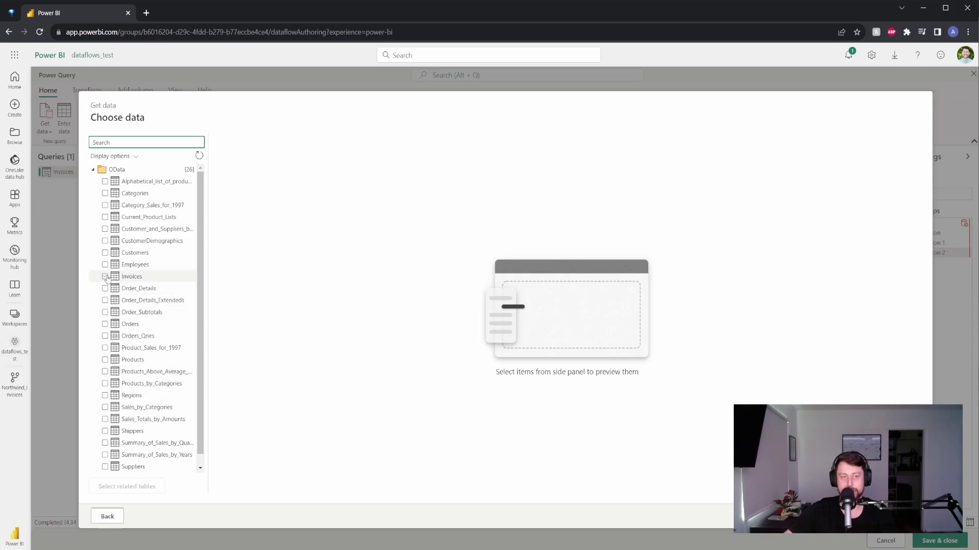
left_click(105, 276)
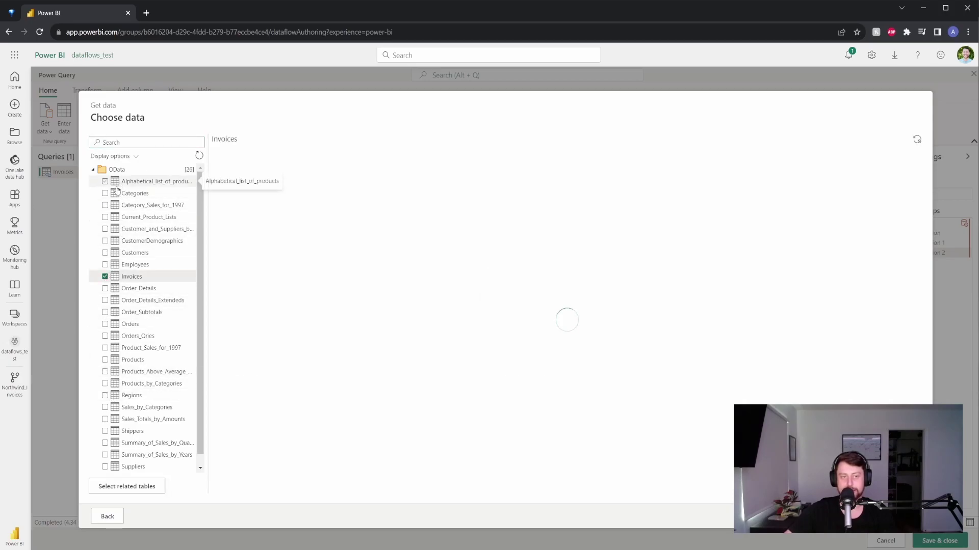
left_click(105, 359)
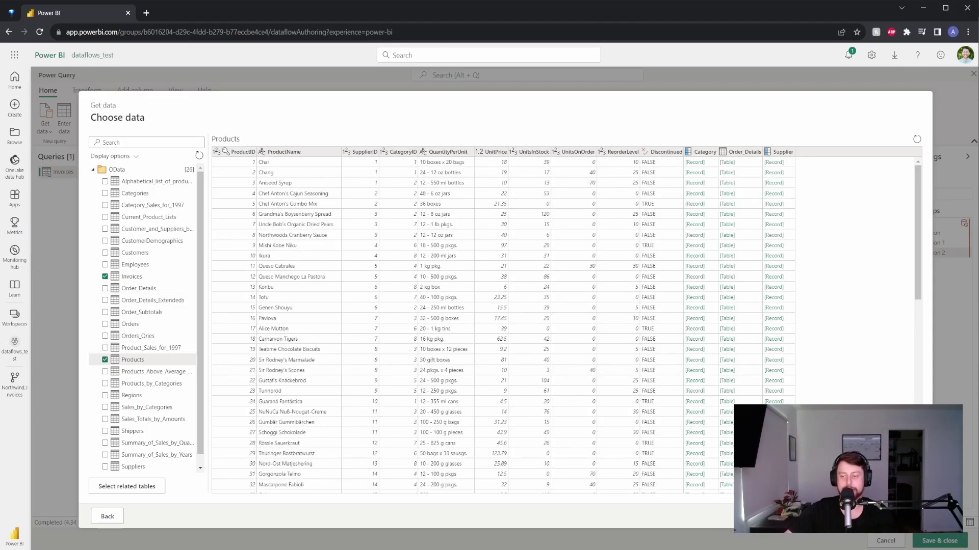
left_click(902, 516)
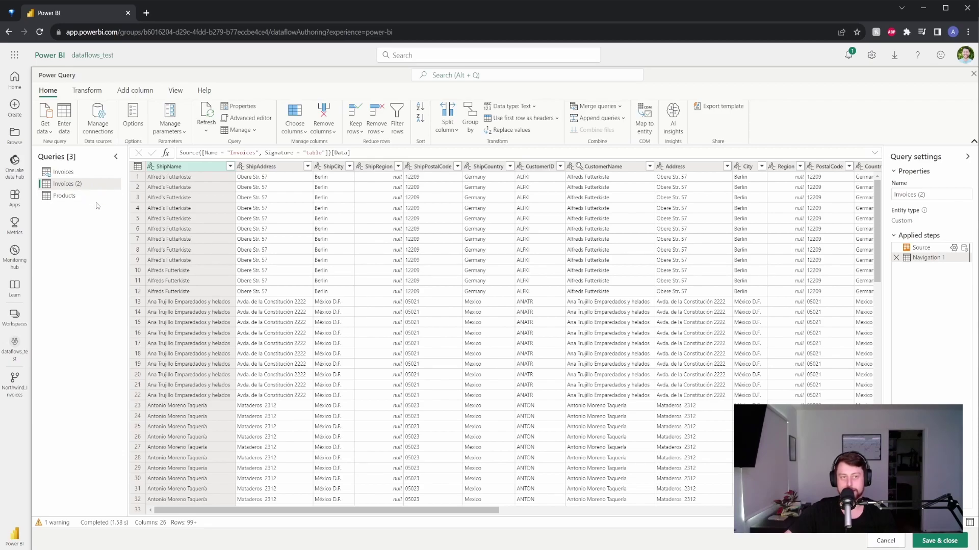
Check the linked Invoices query, then delete and confirm removal of the Invoices (2) query
left_click(93, 173)
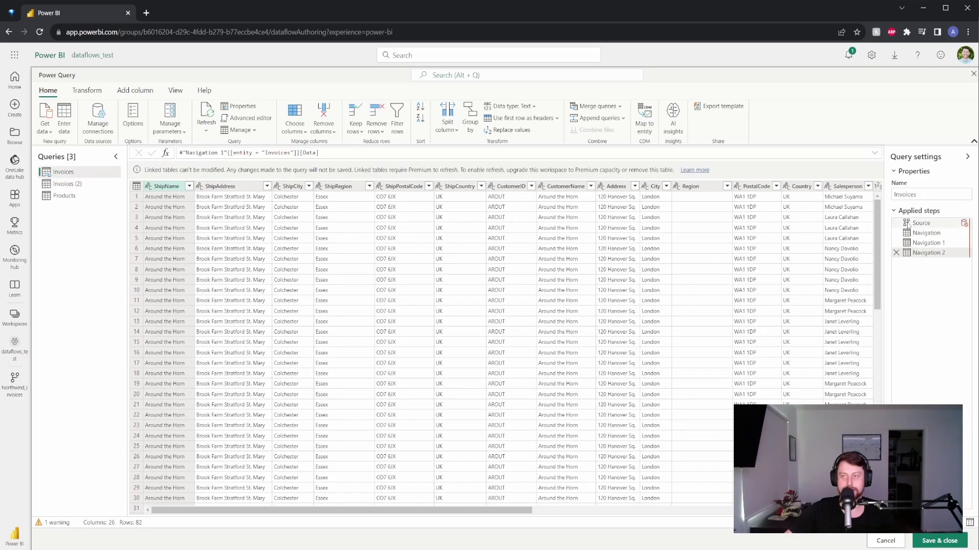
mouse_move(908, 225)
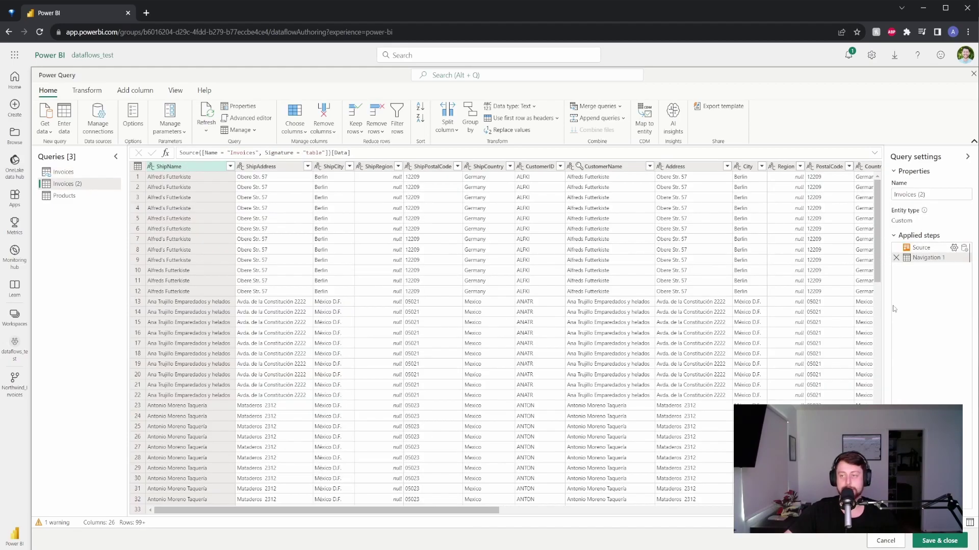
mouse_move(920, 247)
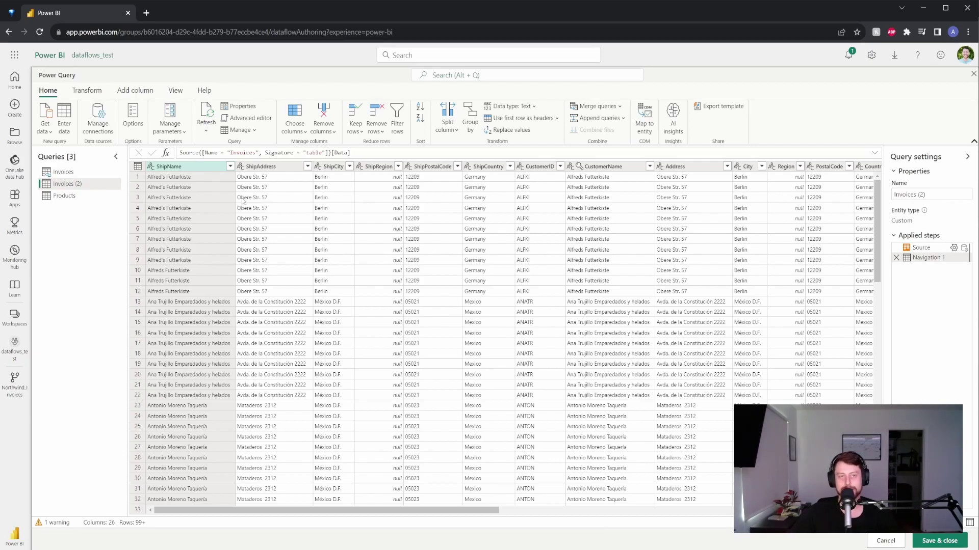
right_click(77, 187)
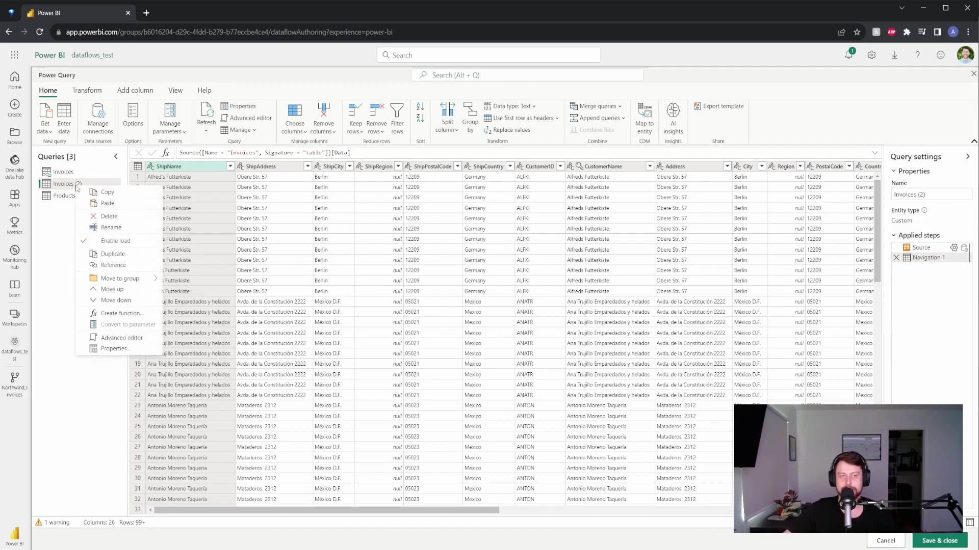
left_click(108, 216)
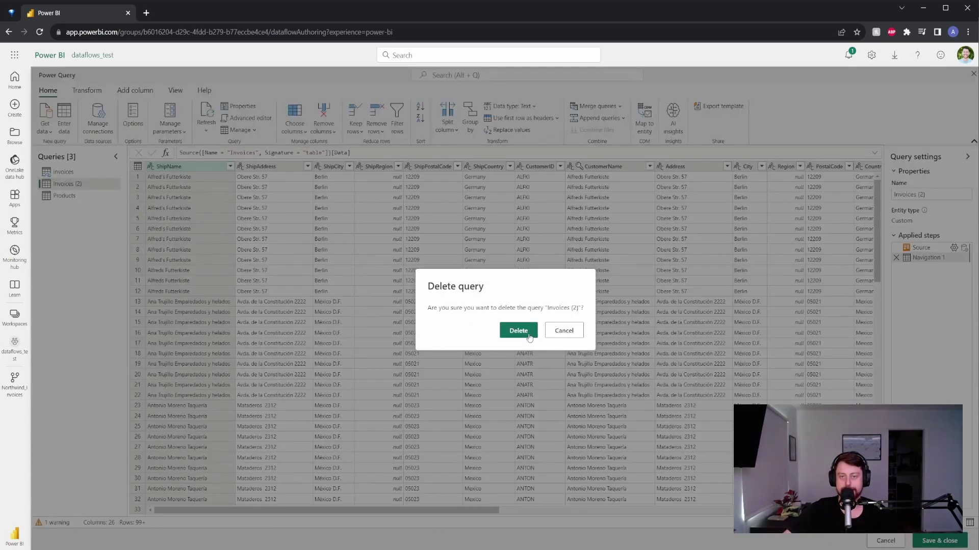
left_click(512, 329)
left_click(91, 176)
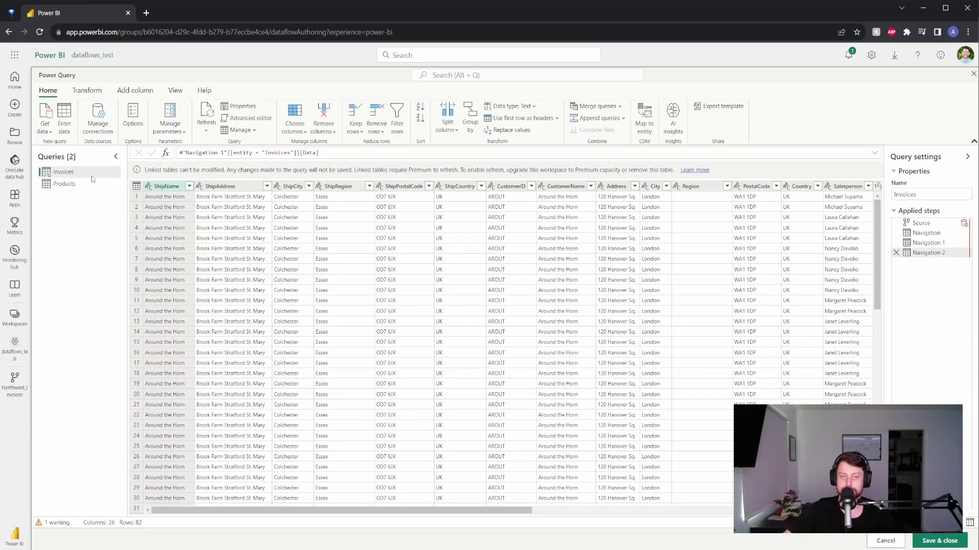
Create a new Merge query left-outer-joining Invoices to Products on their ProductID columns
left_click(91, 183)
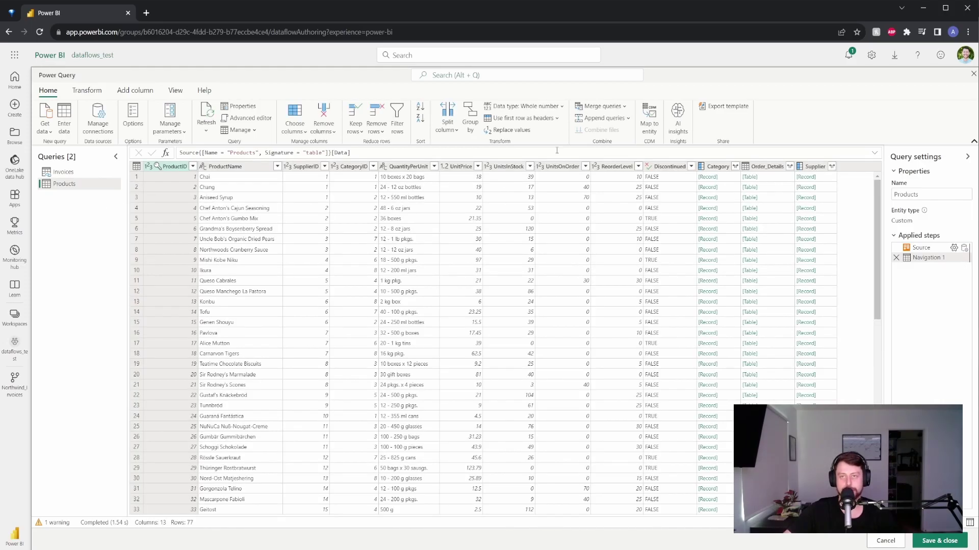
left_click(625, 106)
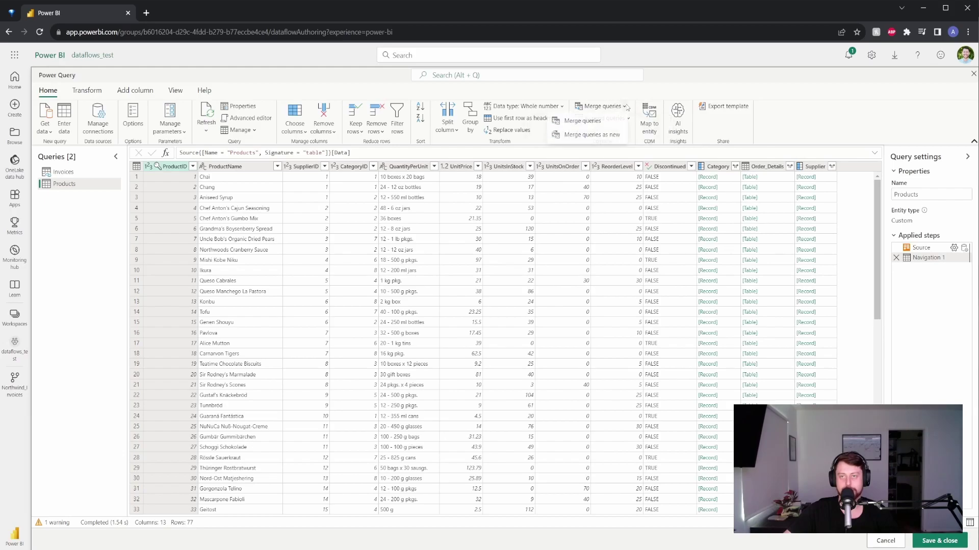
left_click(609, 135)
left_click(419, 198)
left_click(415, 209)
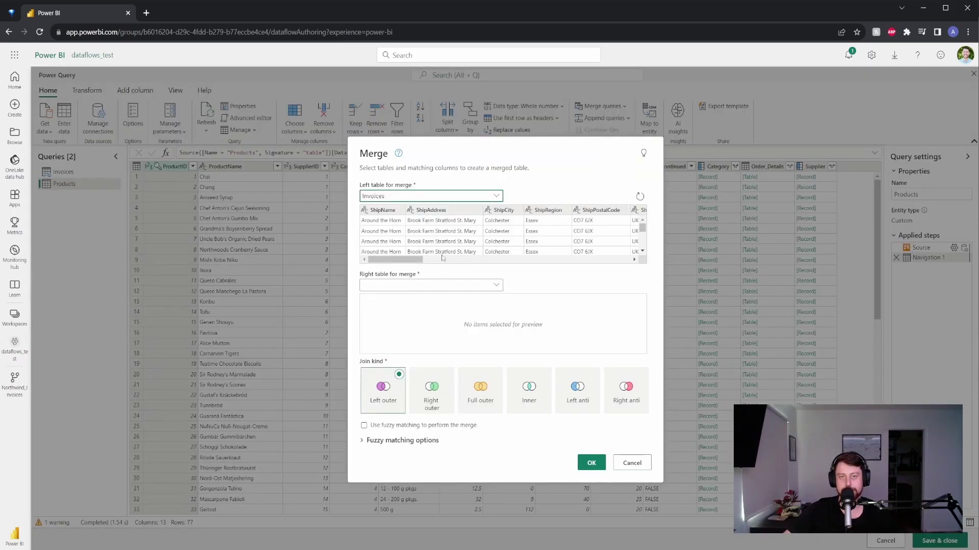
left_click(443, 285)
left_click(415, 312)
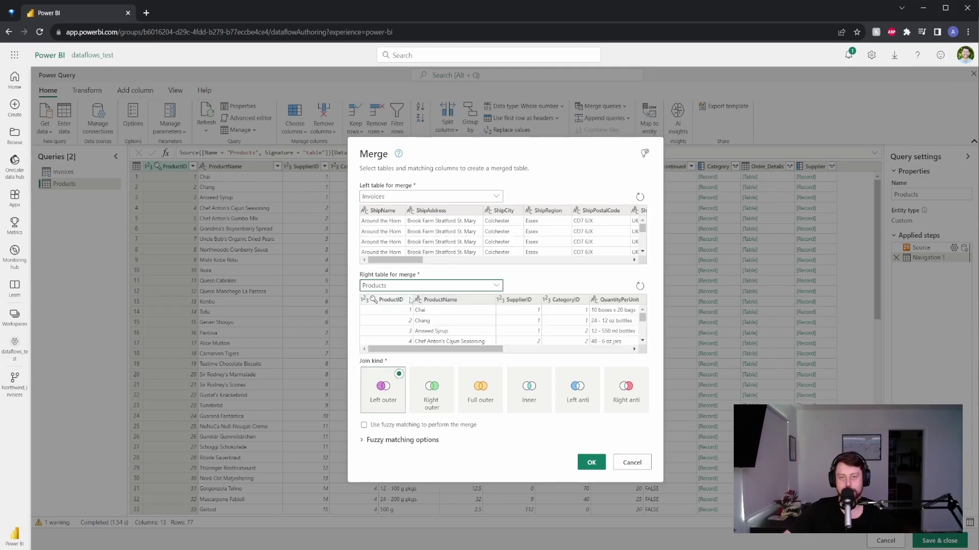
left_click_drag(403, 261, 566, 252)
left_click(551, 213)
left_click(390, 299)
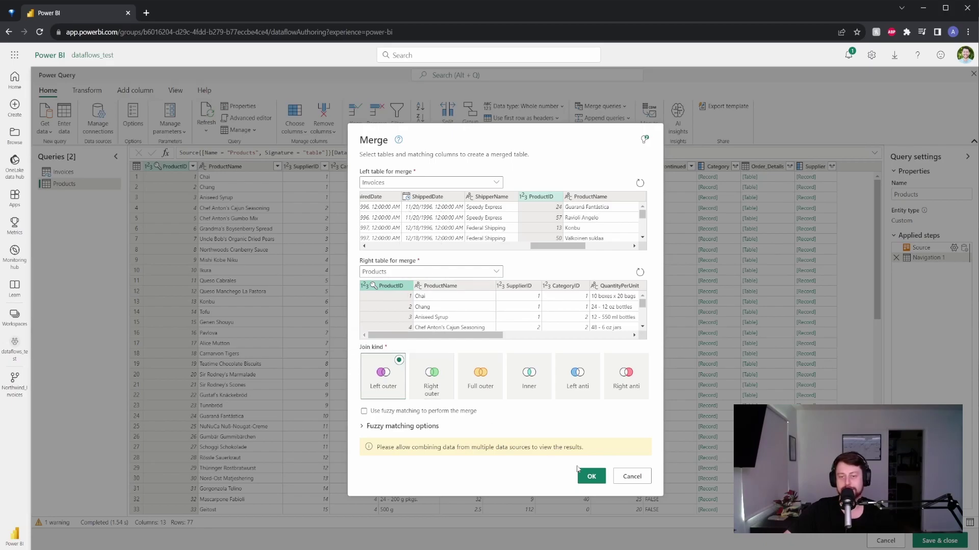
left_click(591, 477)
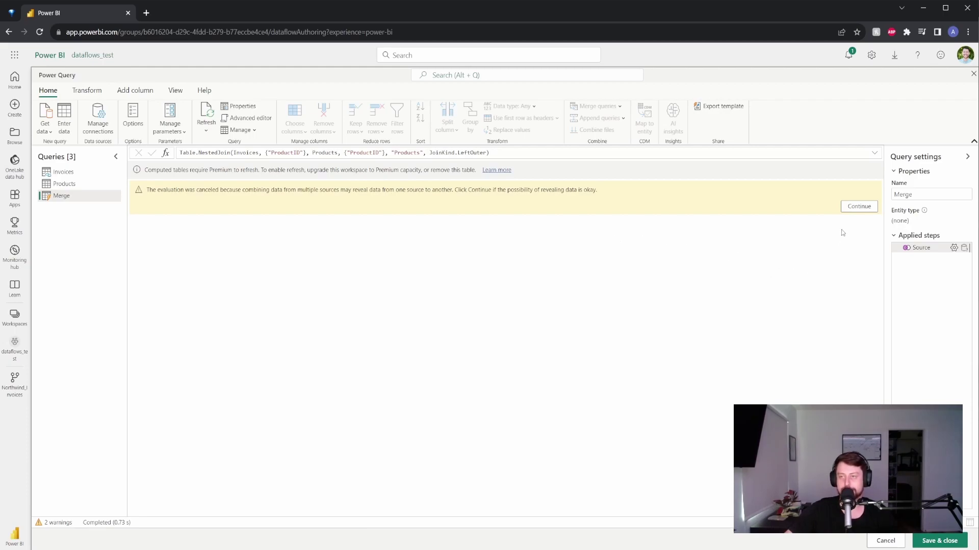
Allow combining both sources, then scroll the 82-row preview to check the nested Products column
left_click(859, 206)
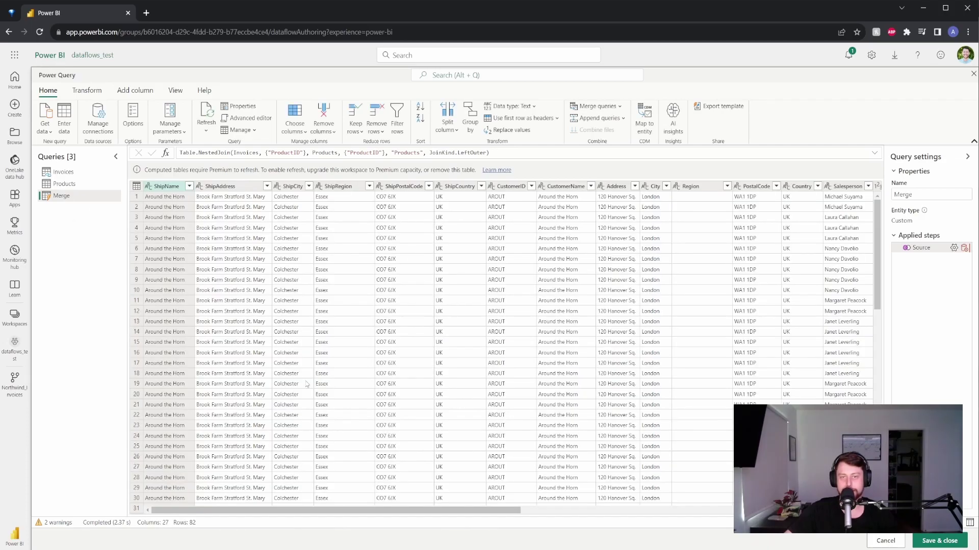
left_click_drag(410, 513, 756, 511)
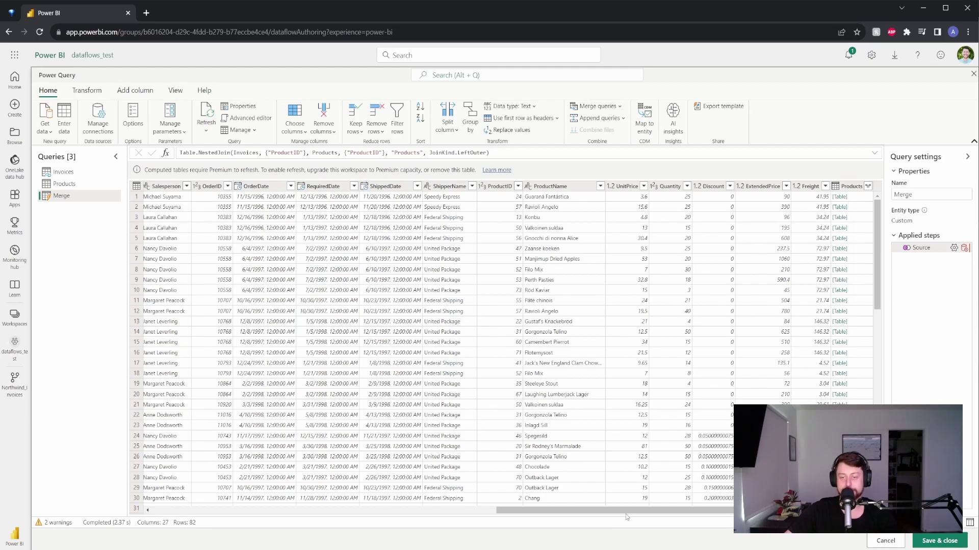
left_click_drag(626, 513, 281, 512)
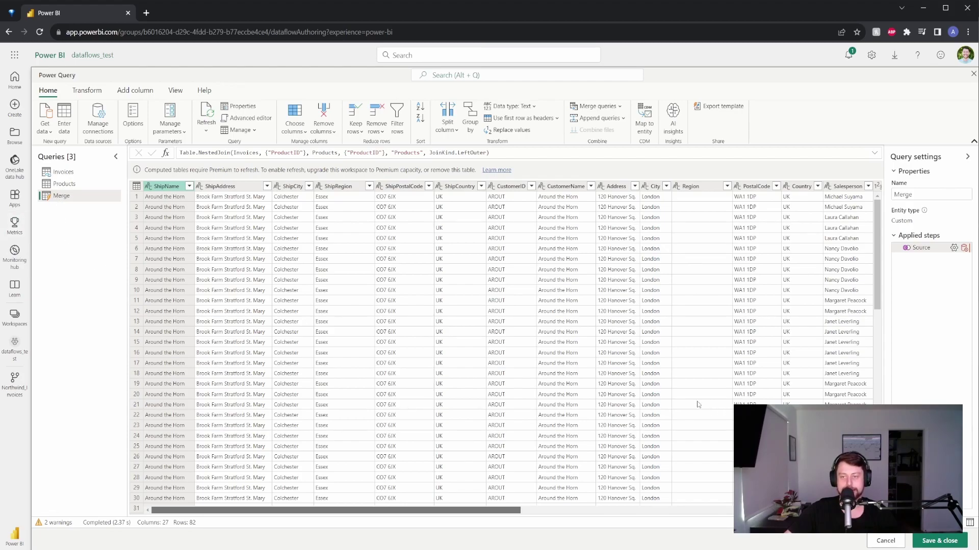
left_click(77, 174)
Untick Enable load for the Invoices and Products queries, then view the Merge query
right_click(77, 177)
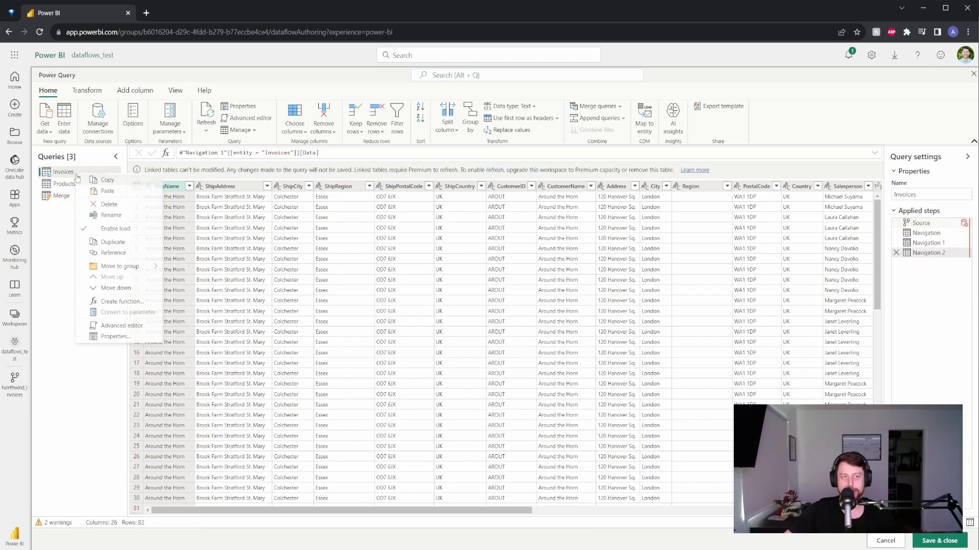
left_click(105, 232)
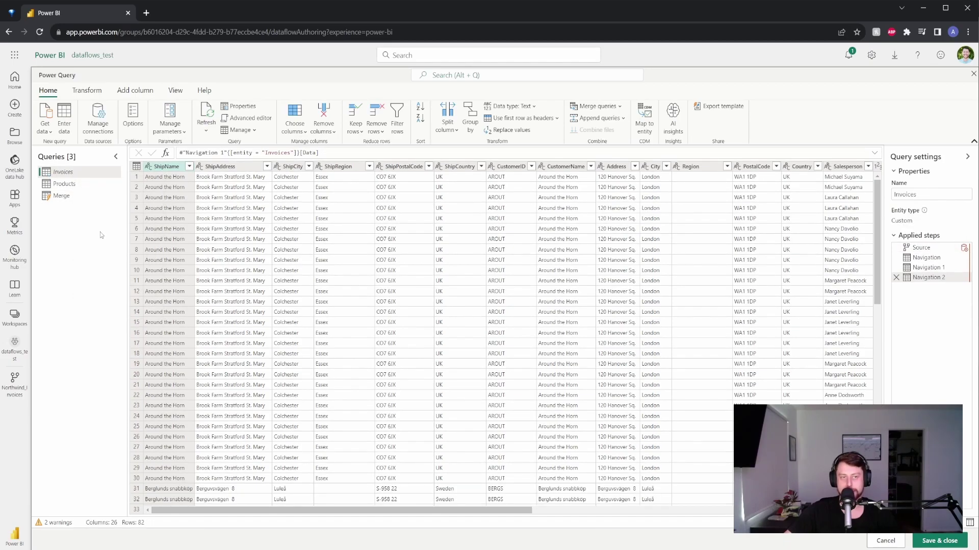
left_click(64, 185)
right_click(64, 186)
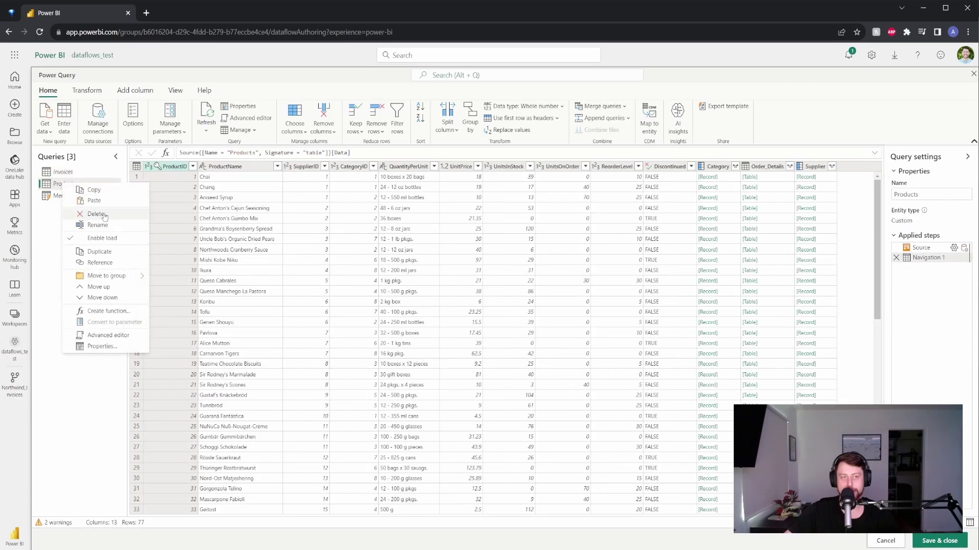
left_click(111, 238)
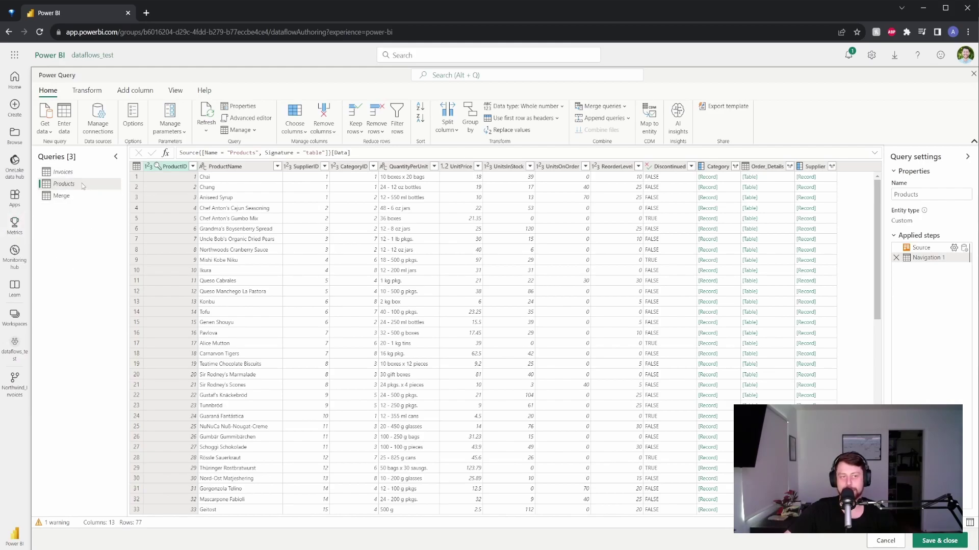
left_click(71, 196)
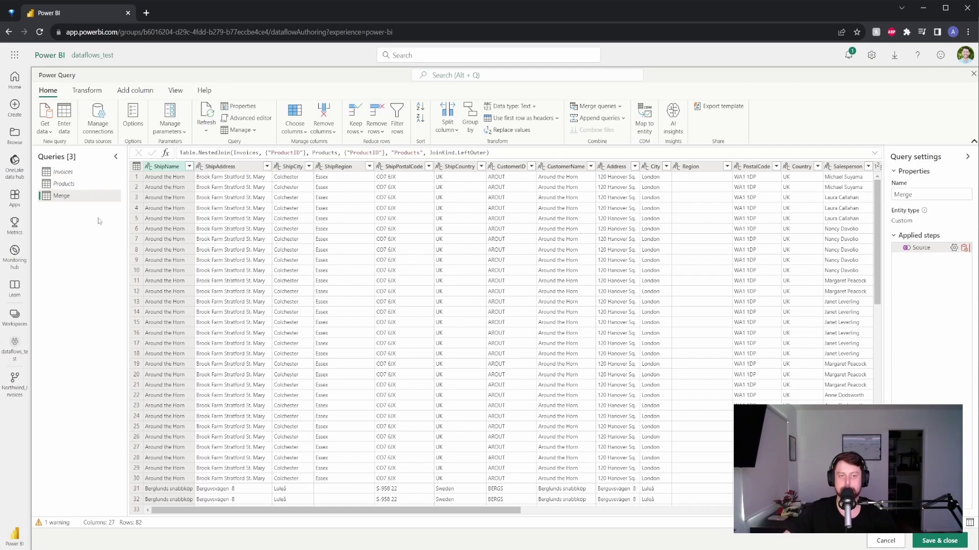
Save the dataflow as 'Merge Dataflow' and start an immediate refresh
left_click(936, 542)
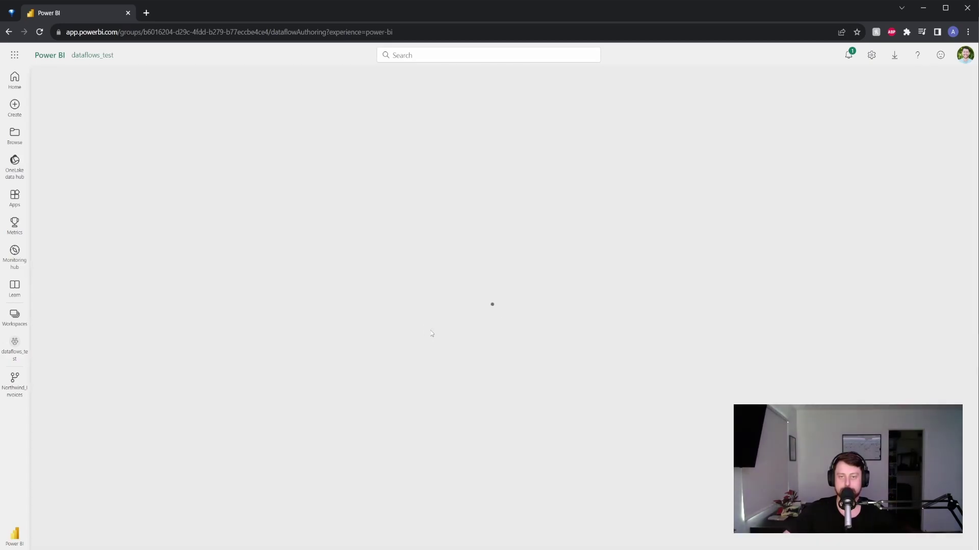
left_click(448, 265)
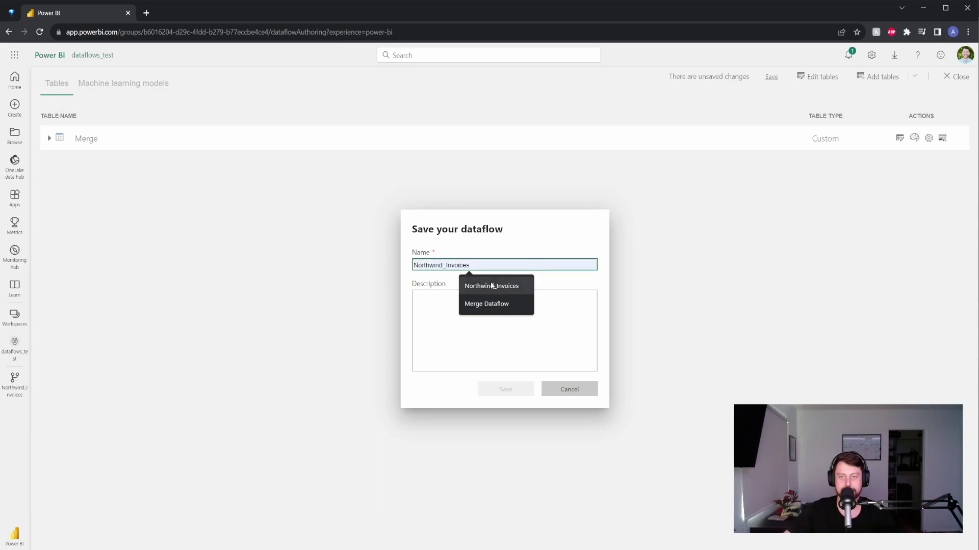
left_click(496, 304)
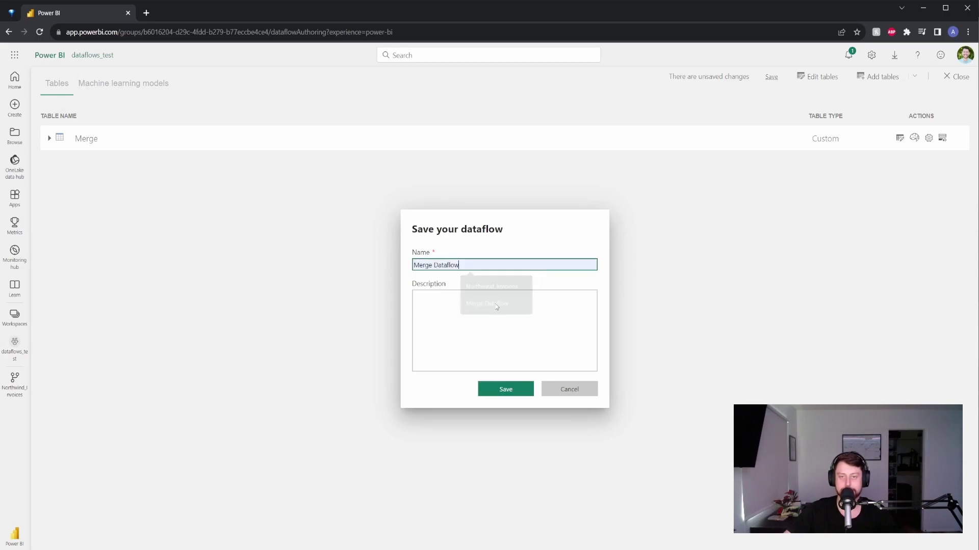
left_click(514, 389)
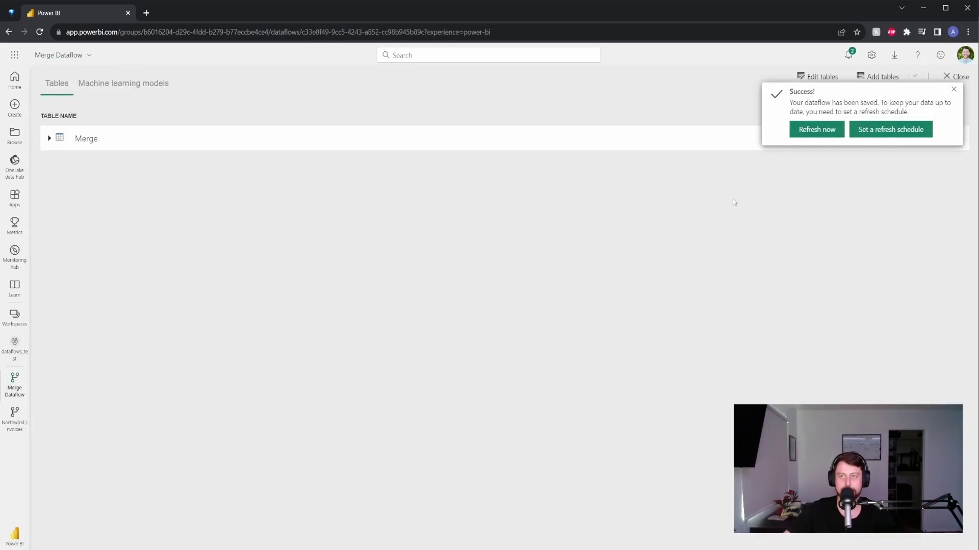
left_click(817, 129)
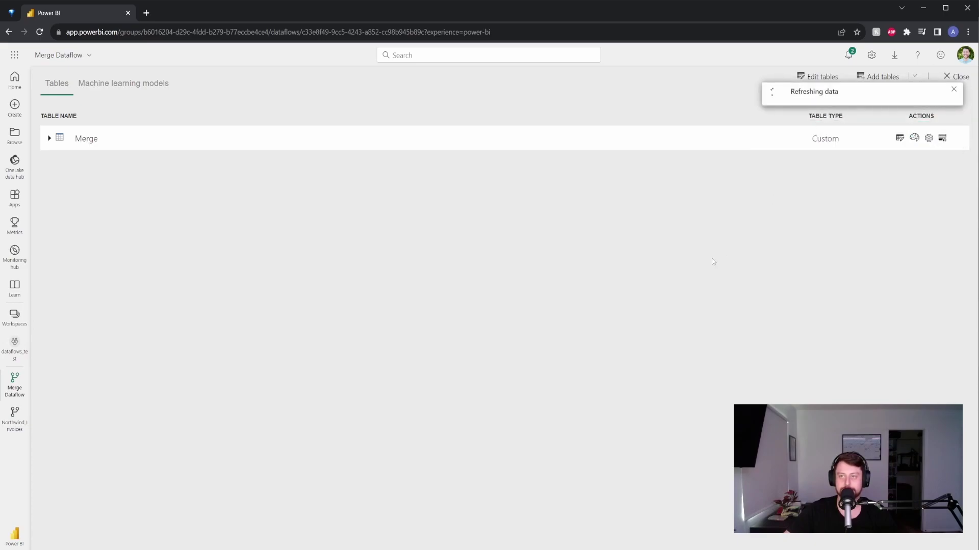
In Power BI Desktop, connect to the Dataflows data source
left_click(922, 7)
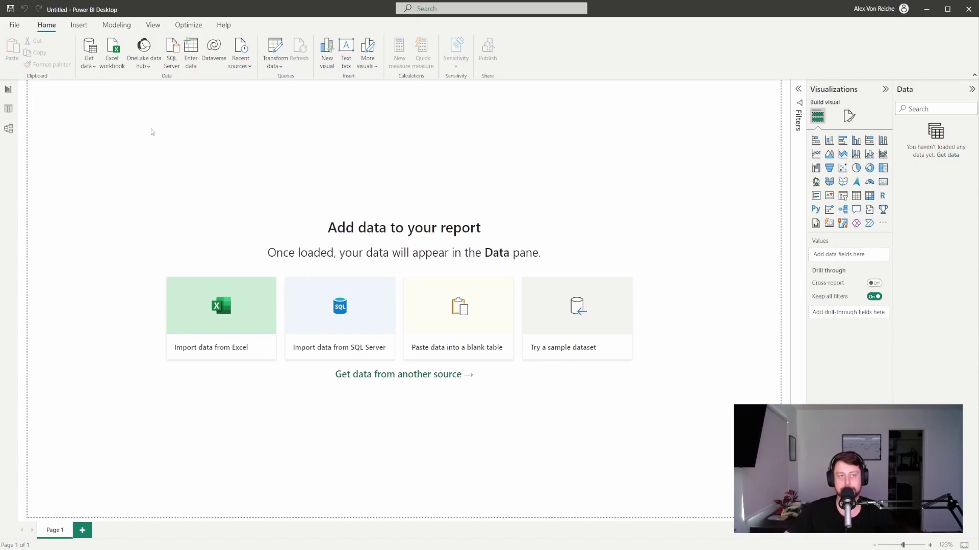
left_click(90, 63)
left_click(107, 279)
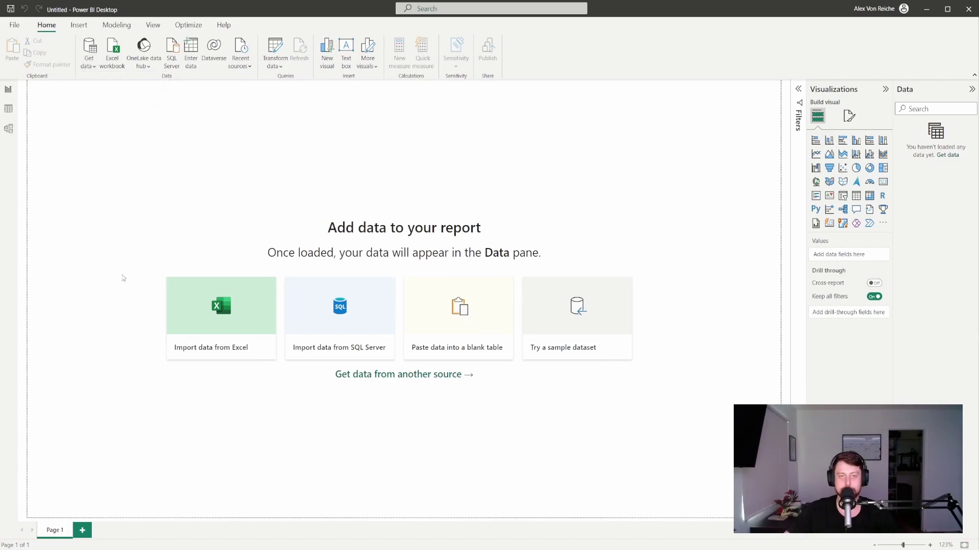
type("dataflow")
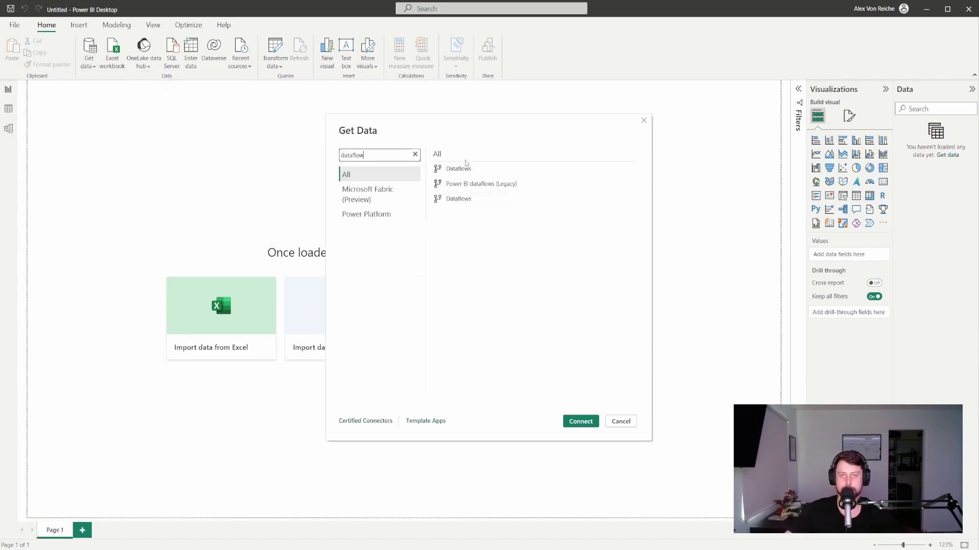
left_click(461, 168)
left_click(580, 421)
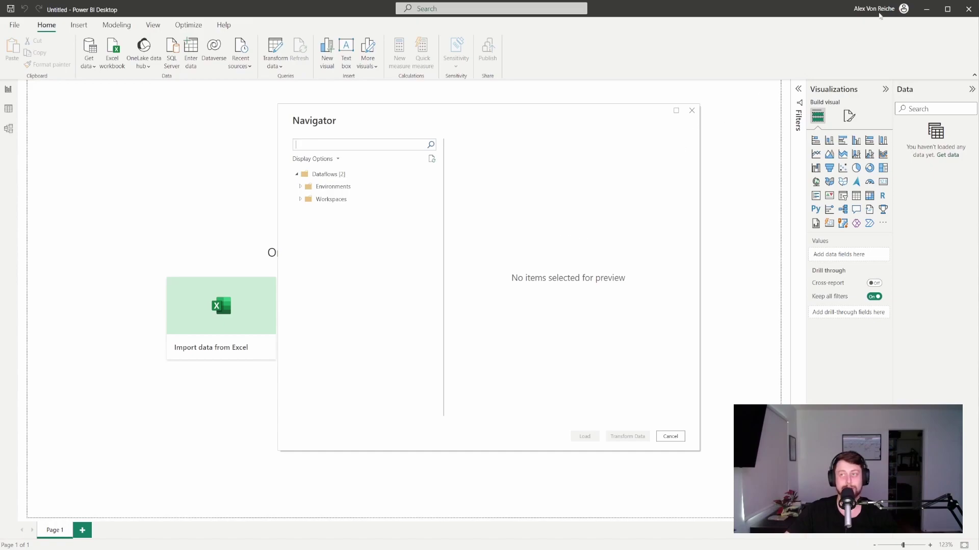
Load the Merge table from dataflows_test > Merge Dataflow into the report
left_click(300, 200)
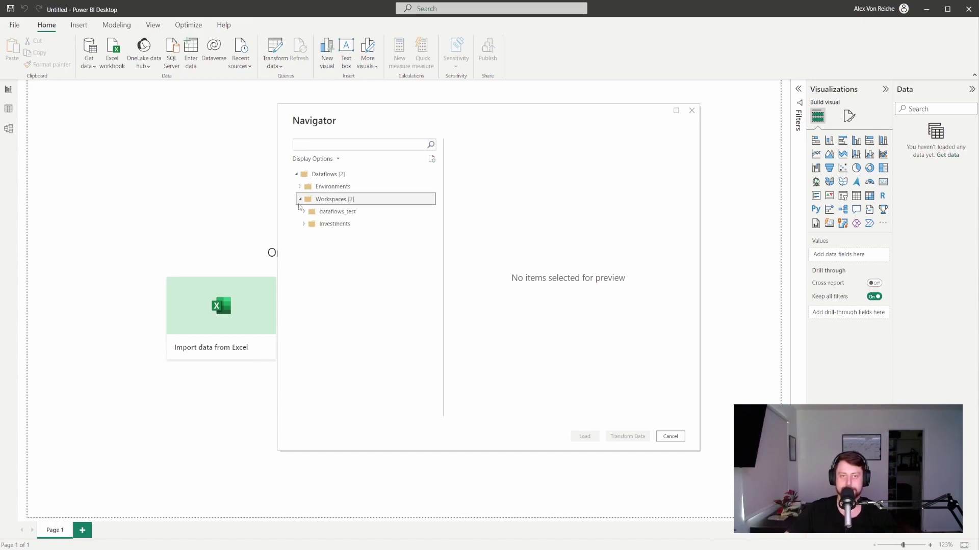
left_click(304, 211)
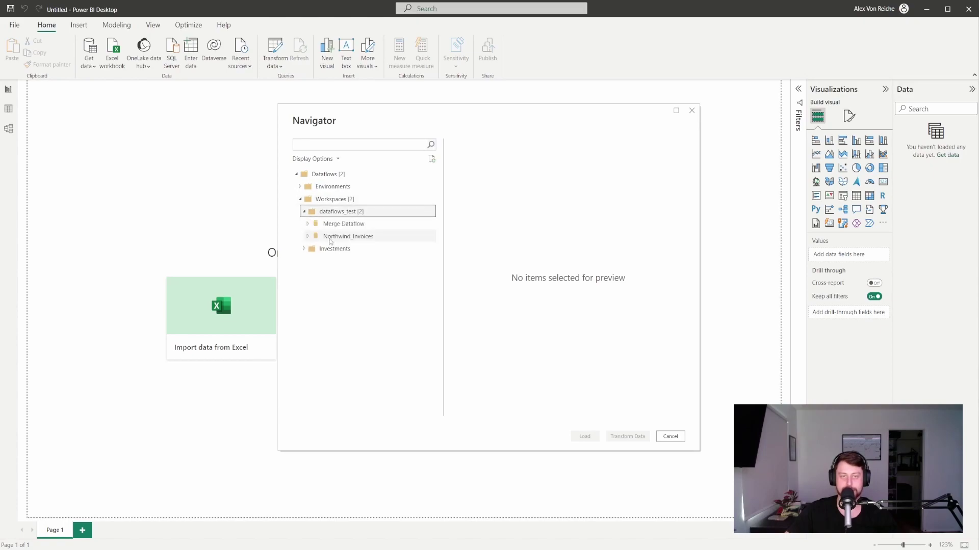
left_click(308, 238)
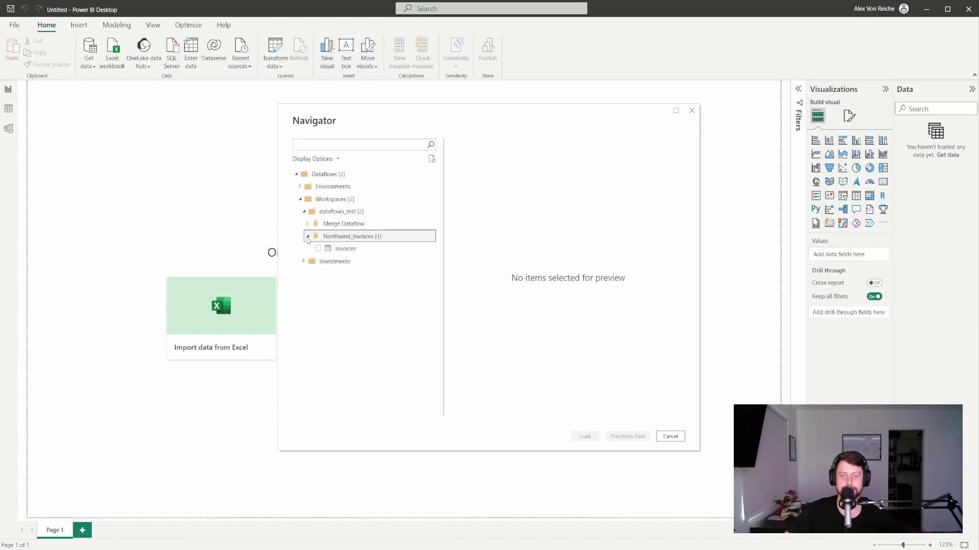
left_click(308, 224)
left_click(318, 236)
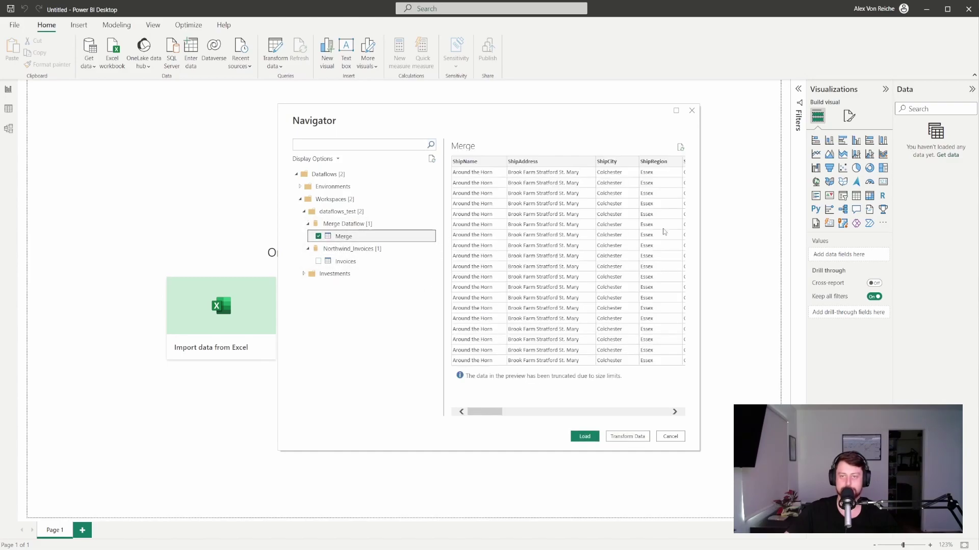
left_click(585, 436)
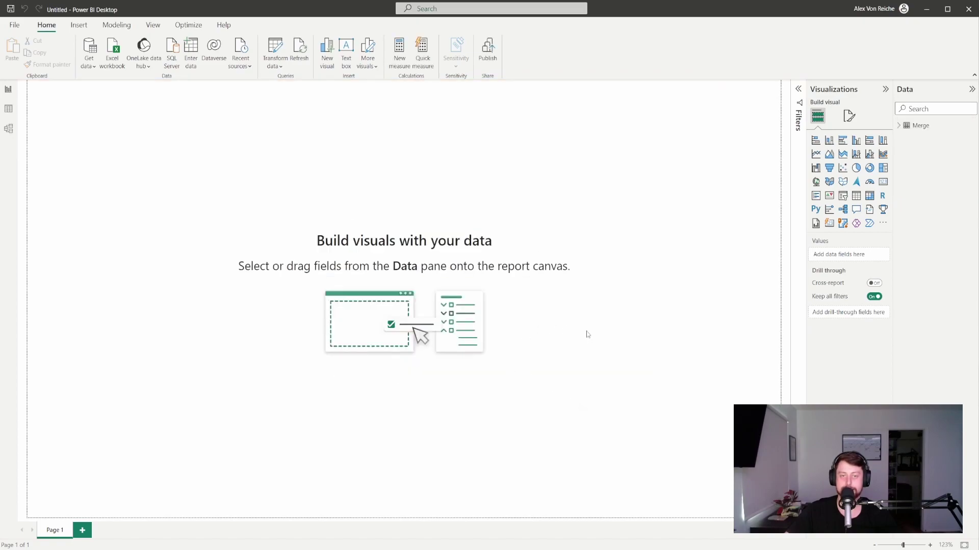
Build a table visual of CustomerID, CustomerName, Count of ProductID and ProductName from Merge
left_click(900, 126)
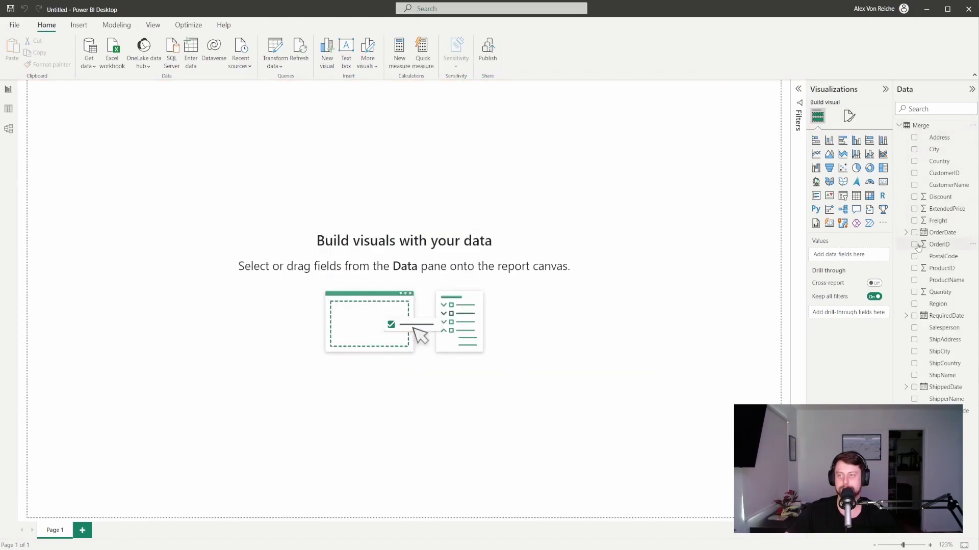
left_click(913, 173)
left_click(914, 185)
left_click(914, 269)
left_click(914, 281)
Enlarge the table visual, move it right and down, and narrow it to fit
left_click_drag(195, 247, 634, 340)
left_click_drag(489, 190, 630, 207)
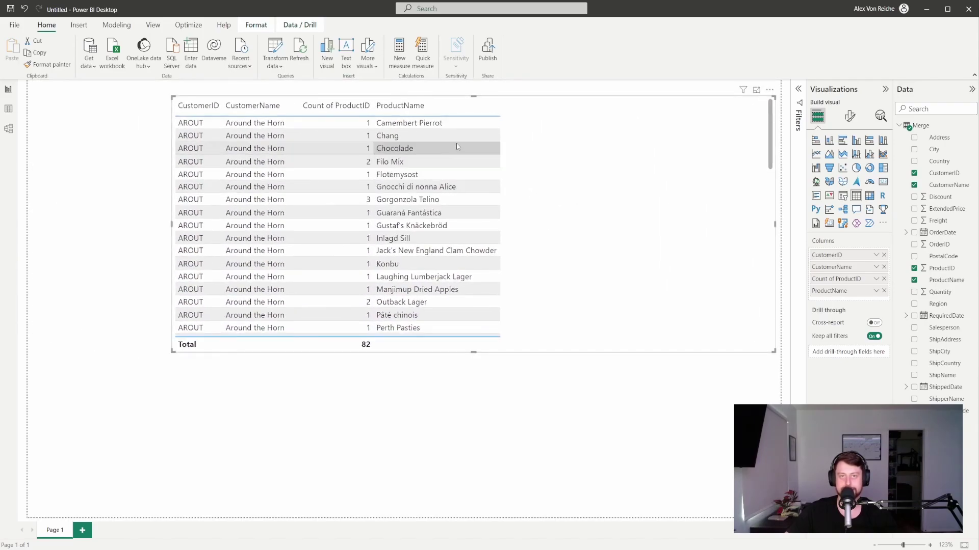
left_click_drag(775, 226, 665, 225)
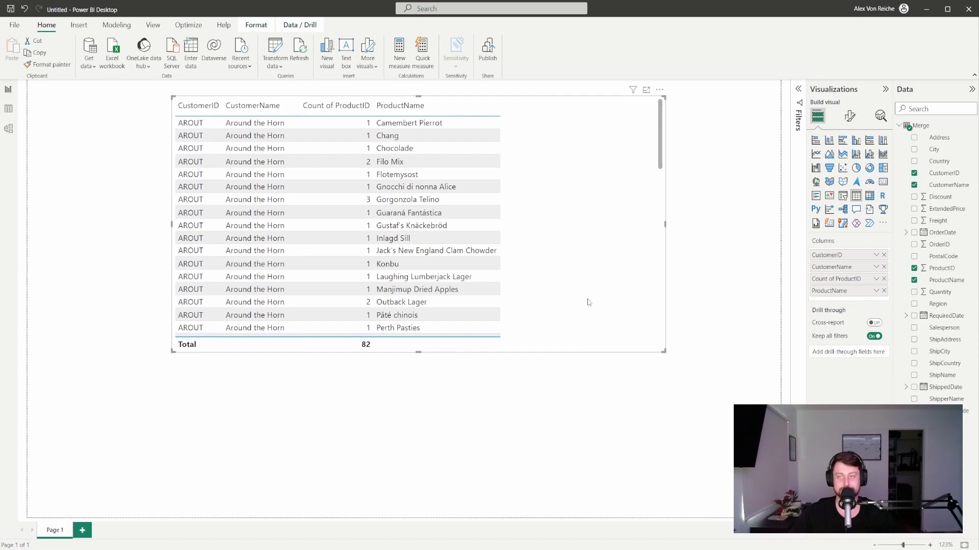
left_click(899, 125)
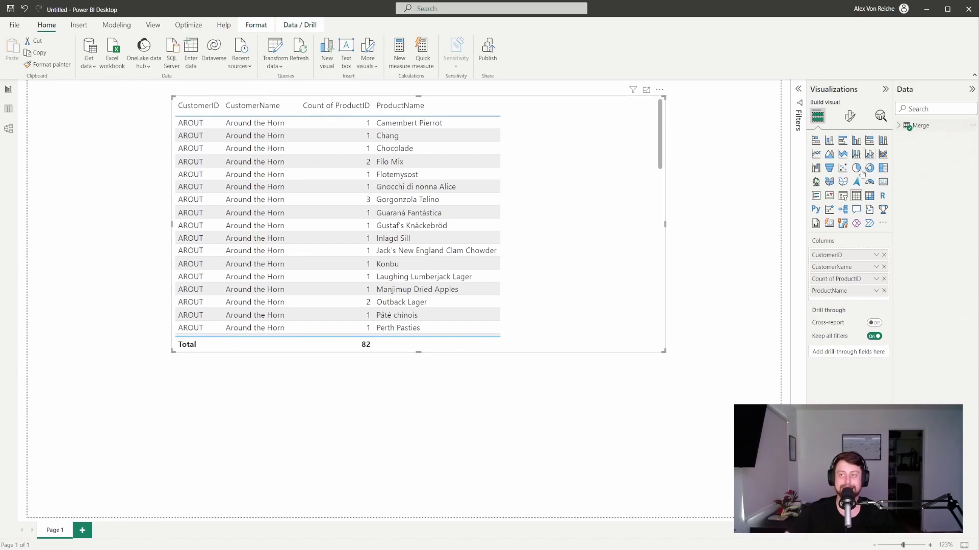
left_click(91, 67)
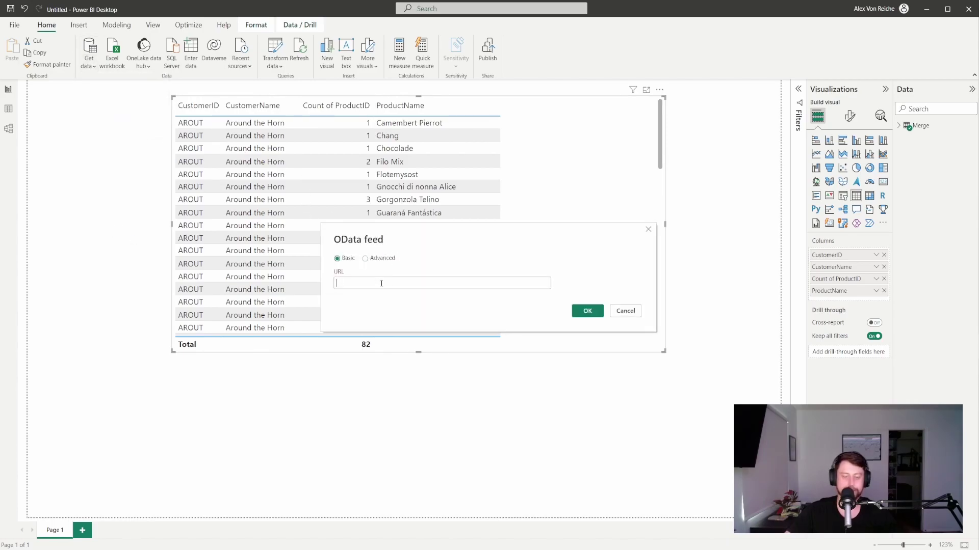
key("ctrl+v")
left_click(587, 311)
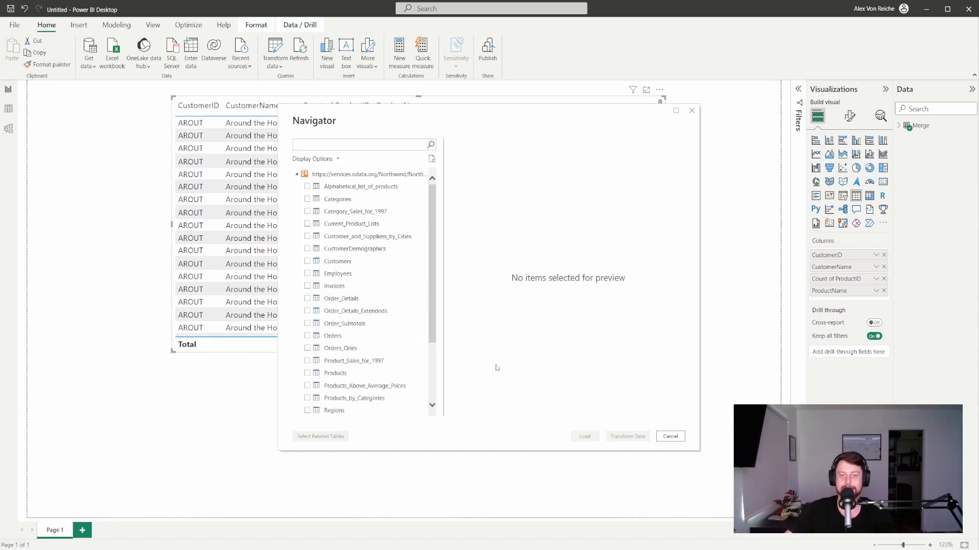
left_click(671, 437)
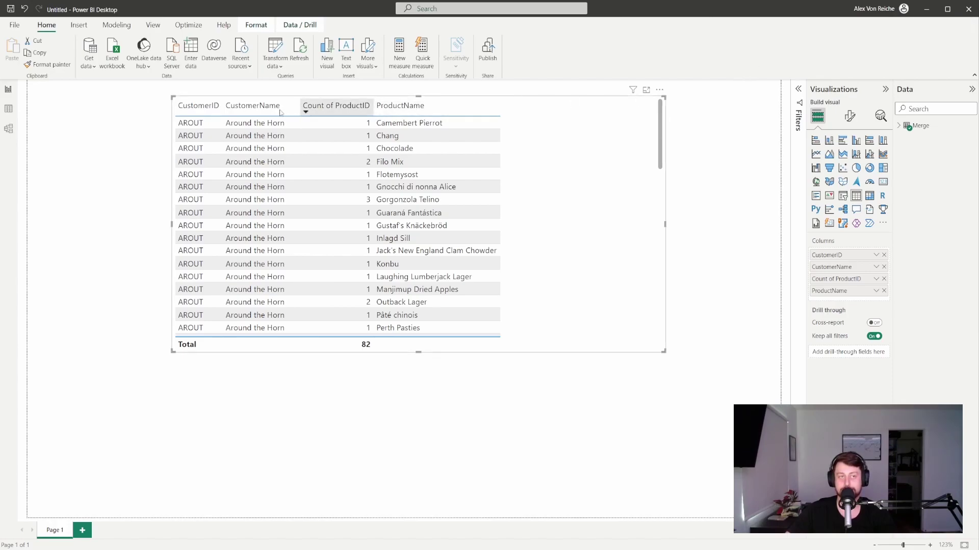
Clear and delete the stored permissions for the Dataflows source in Data source settings
left_click(15, 24)
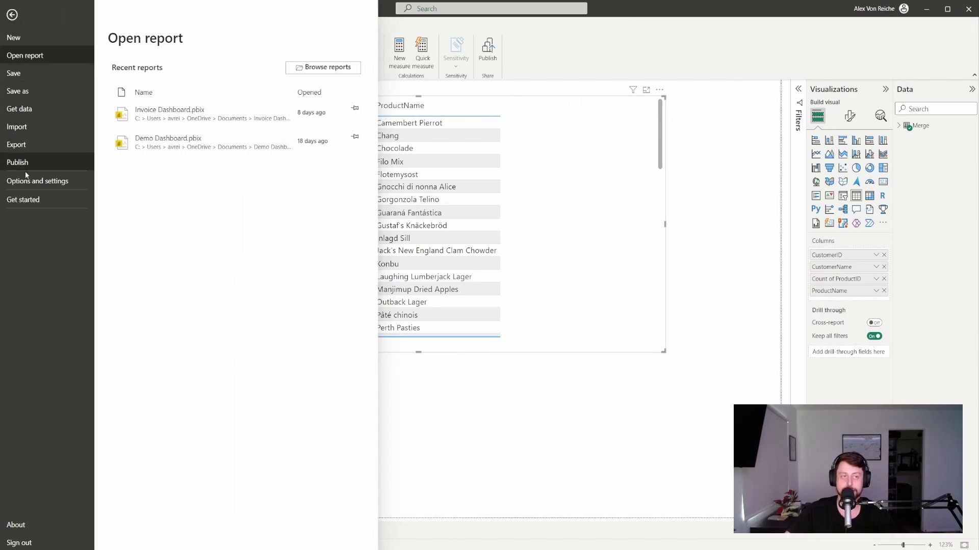
left_click(28, 181)
left_click(164, 96)
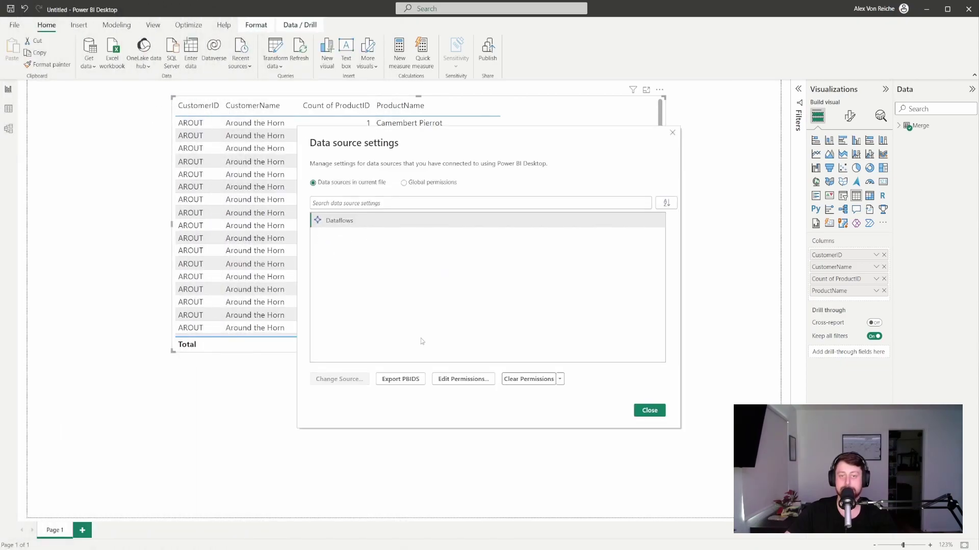
left_click(529, 382)
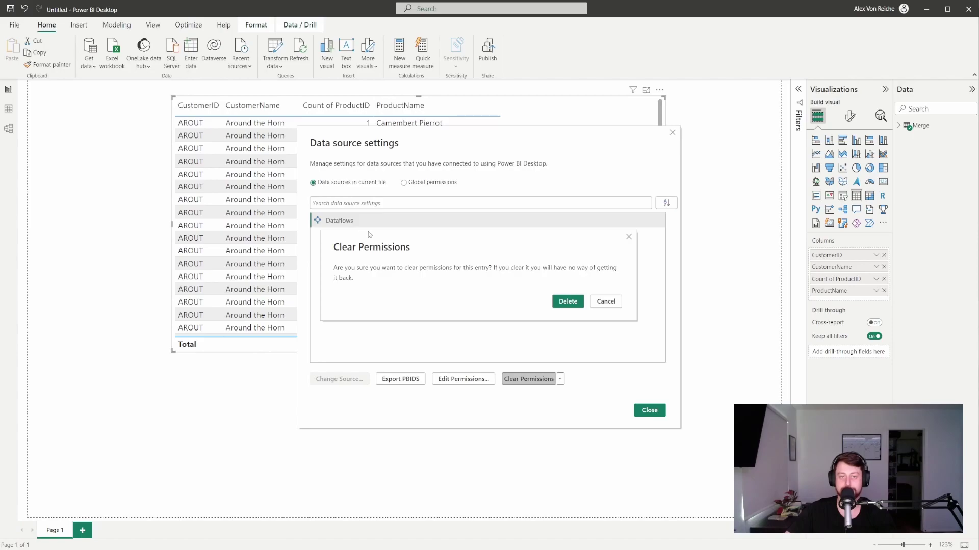
left_click(568, 302)
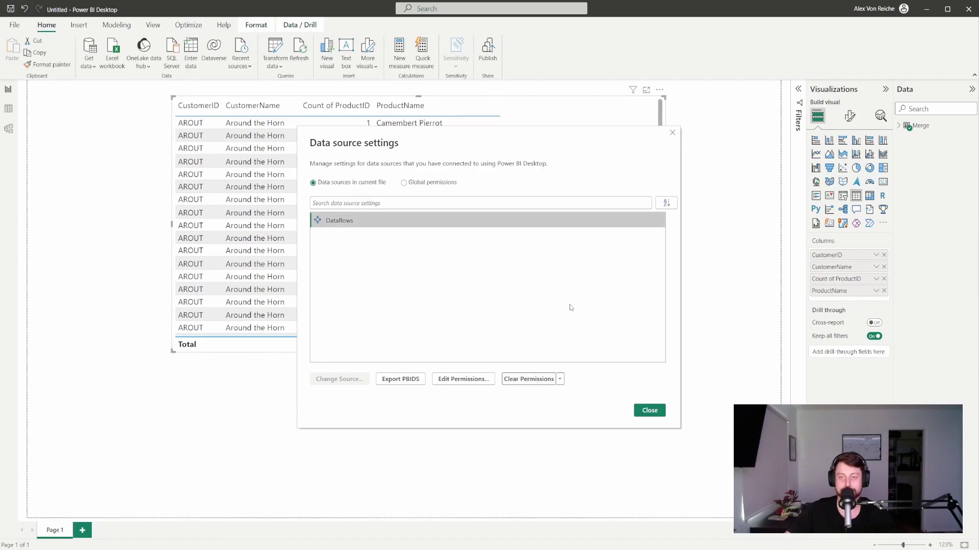